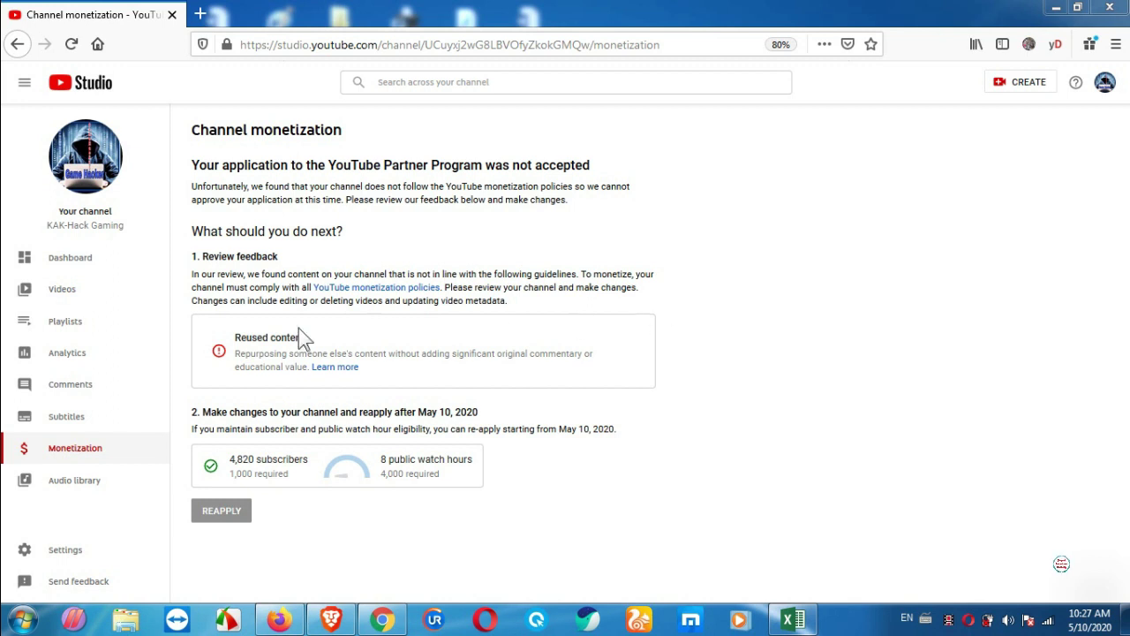
- Highlight the monetization rejection notice, the review-feedback request and the policy-compliance explanation
{"action": "left_click_drag", "start_coordinate": [235, 337], "coordinate": [330, 347]}
{"action": "left_click", "coordinate": [340, 343]}
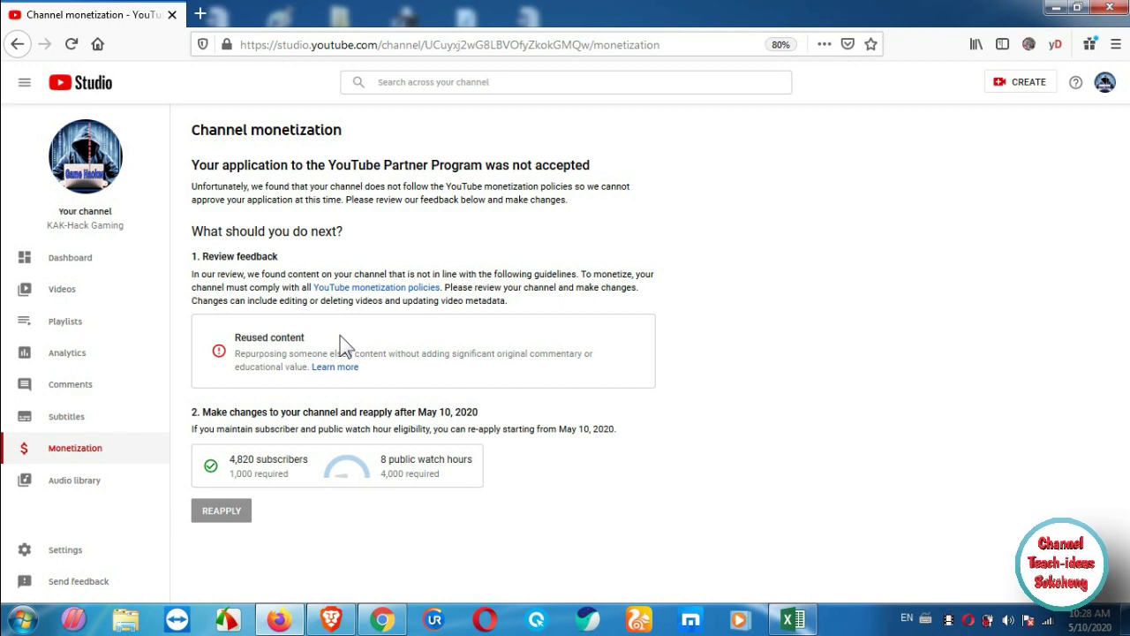
{"action": "left_click_drag", "start_coordinate": [190, 133], "coordinate": [353, 132]}
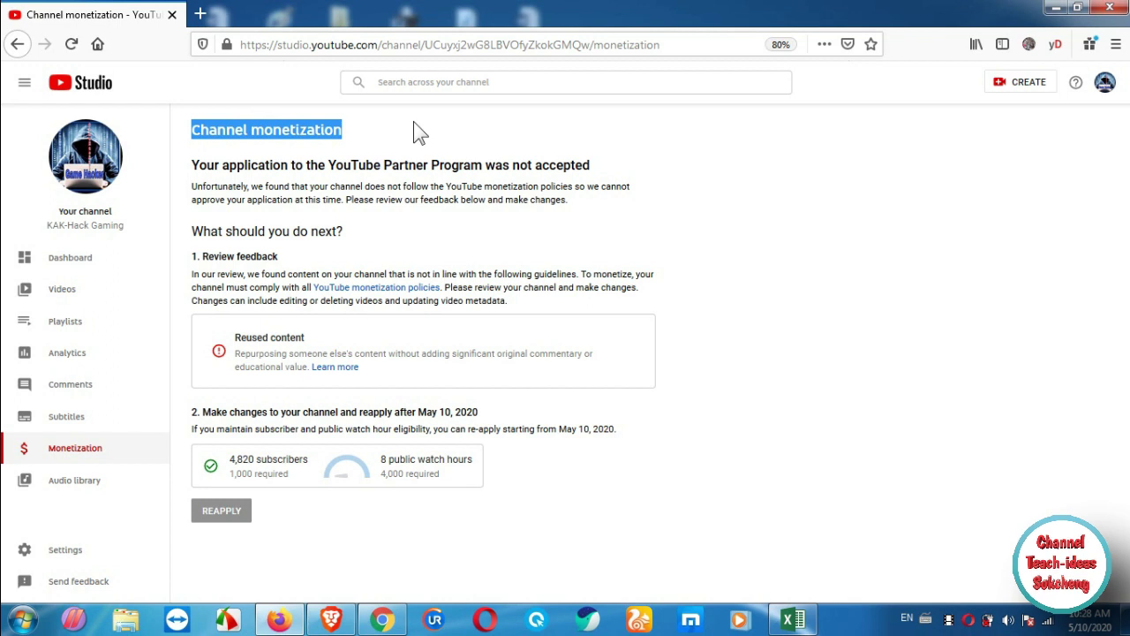
{"action": "left_click_drag", "start_coordinate": [194, 166], "coordinate": [604, 169]}
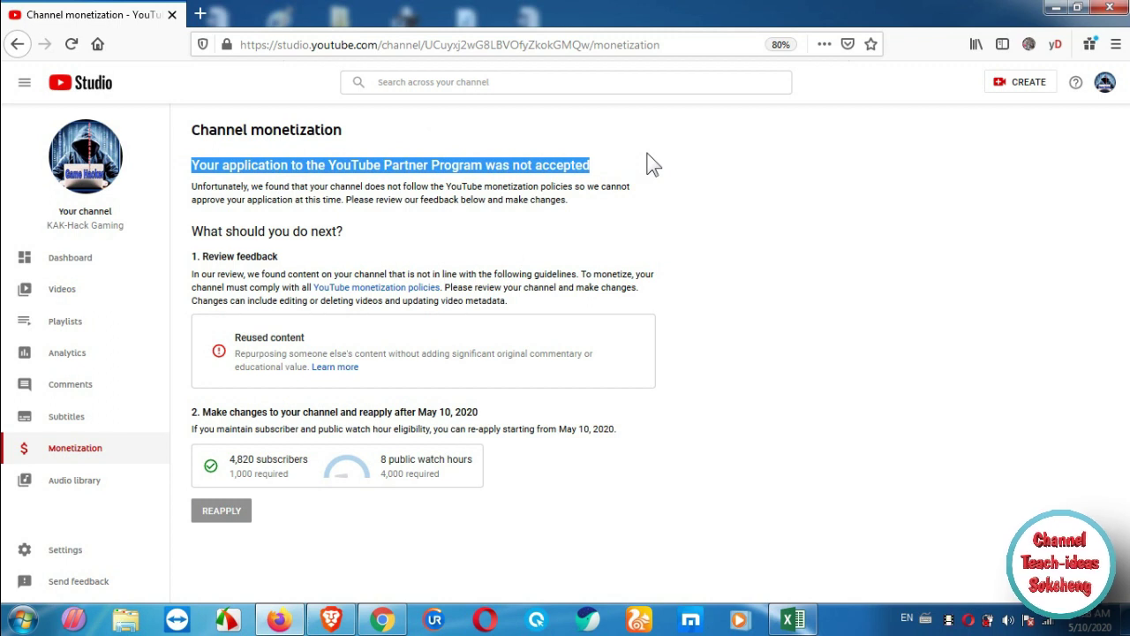
{"action": "double_click", "coordinate": [194, 186]}
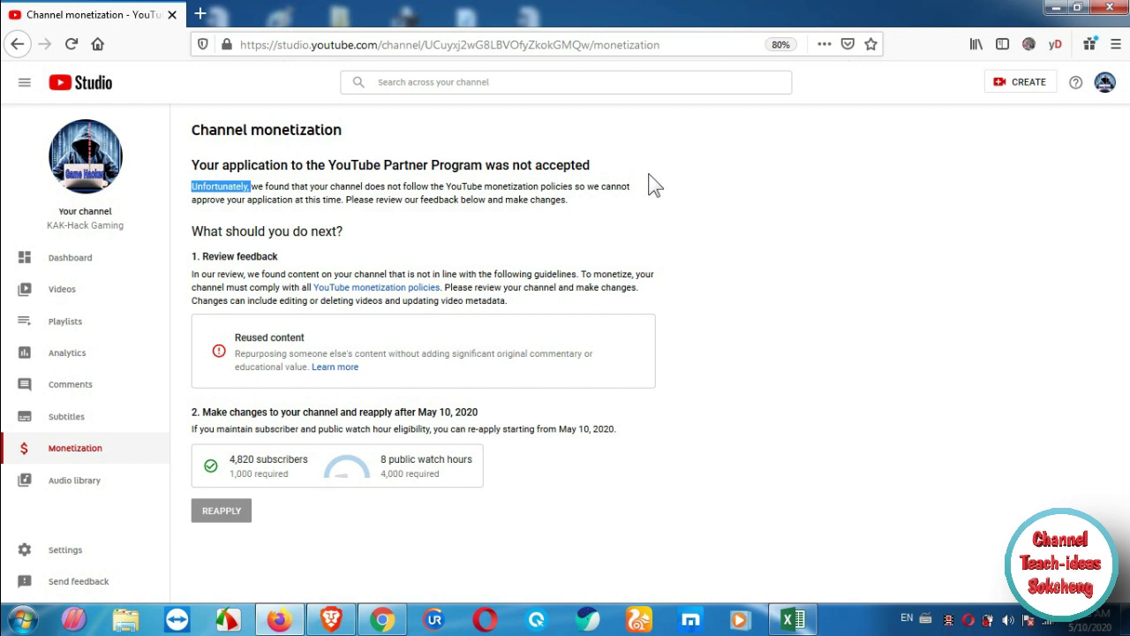
{"action": "left_click_drag", "start_coordinate": [194, 198], "coordinate": [584, 201]}
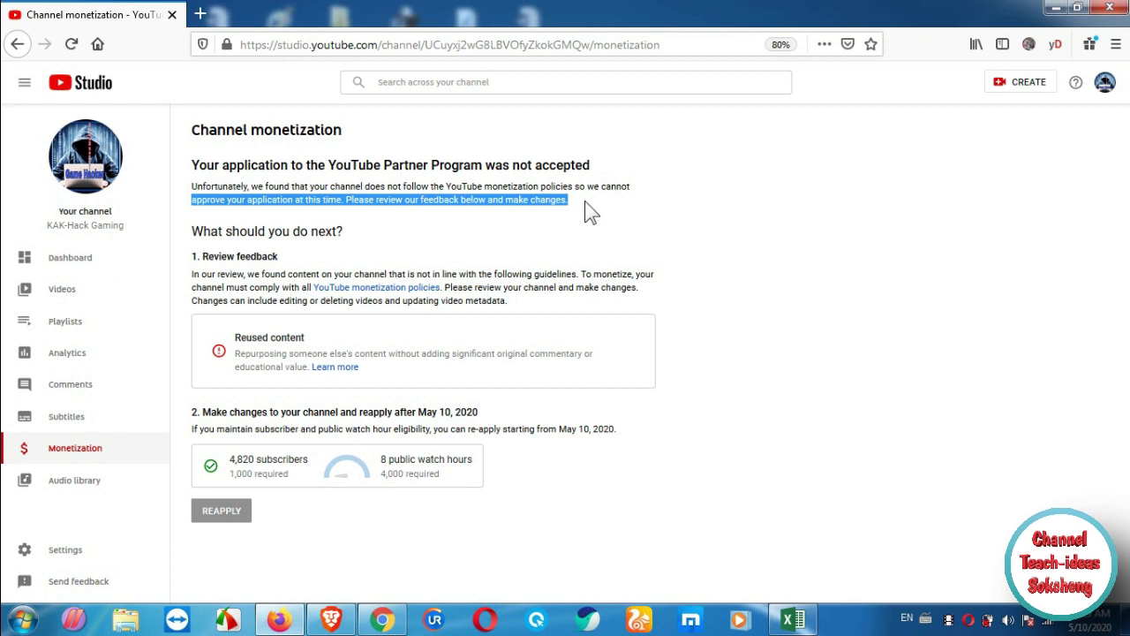
{"action": "left_click_drag", "start_coordinate": [192, 228], "coordinate": [425, 238]}
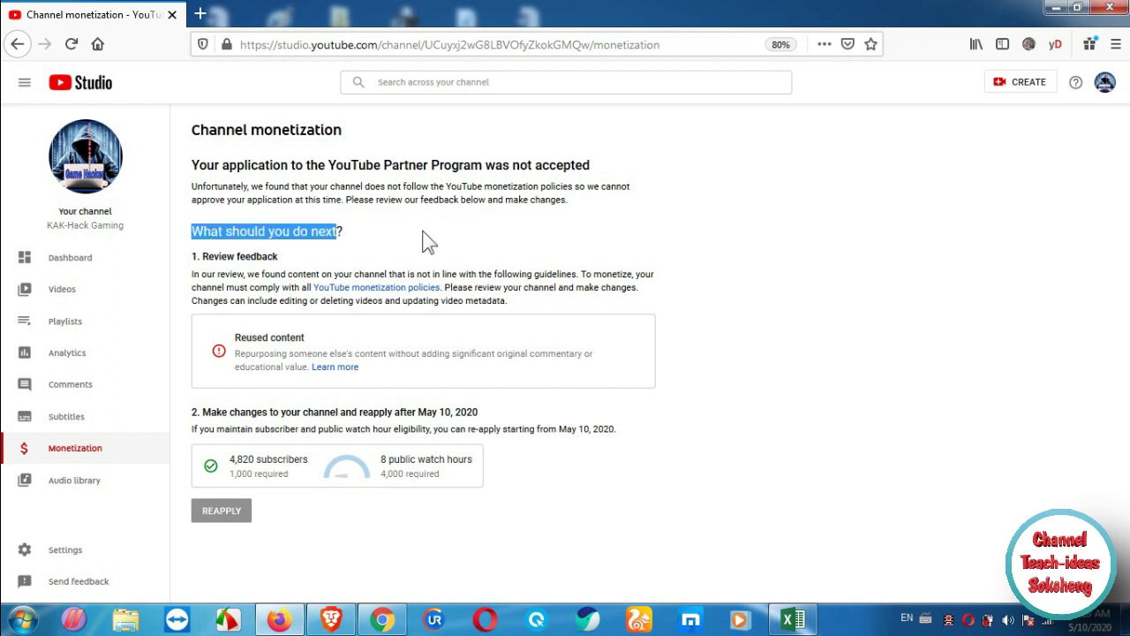
{"action": "left_click_drag", "start_coordinate": [192, 256], "coordinate": [442, 253]}
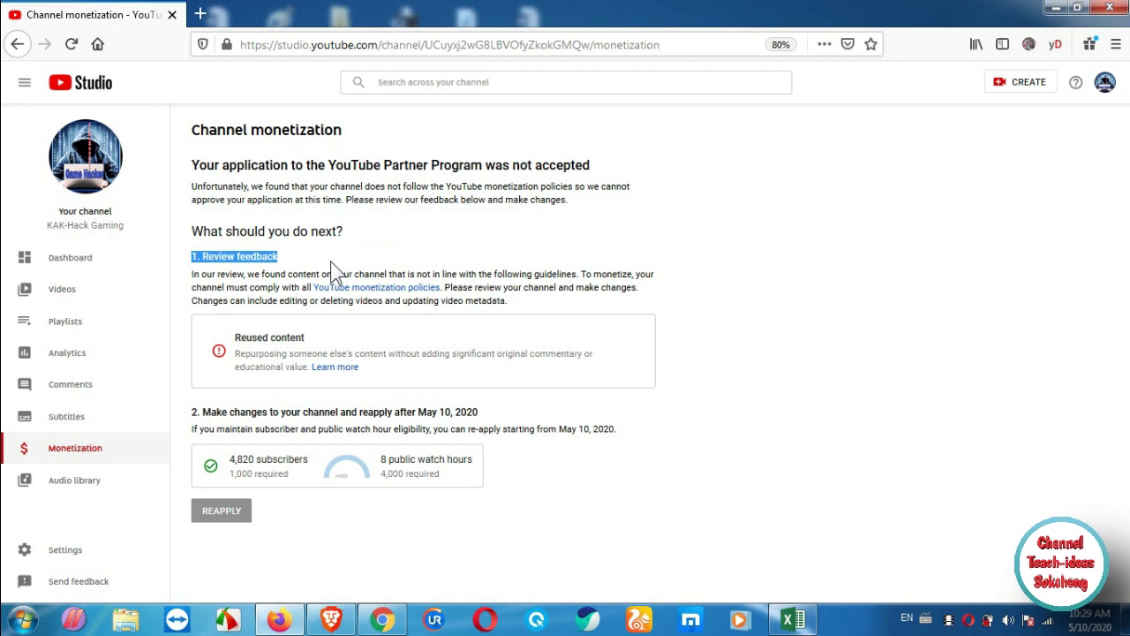
{"action": "left_click_drag", "start_coordinate": [190, 275], "coordinate": [247, 276]}
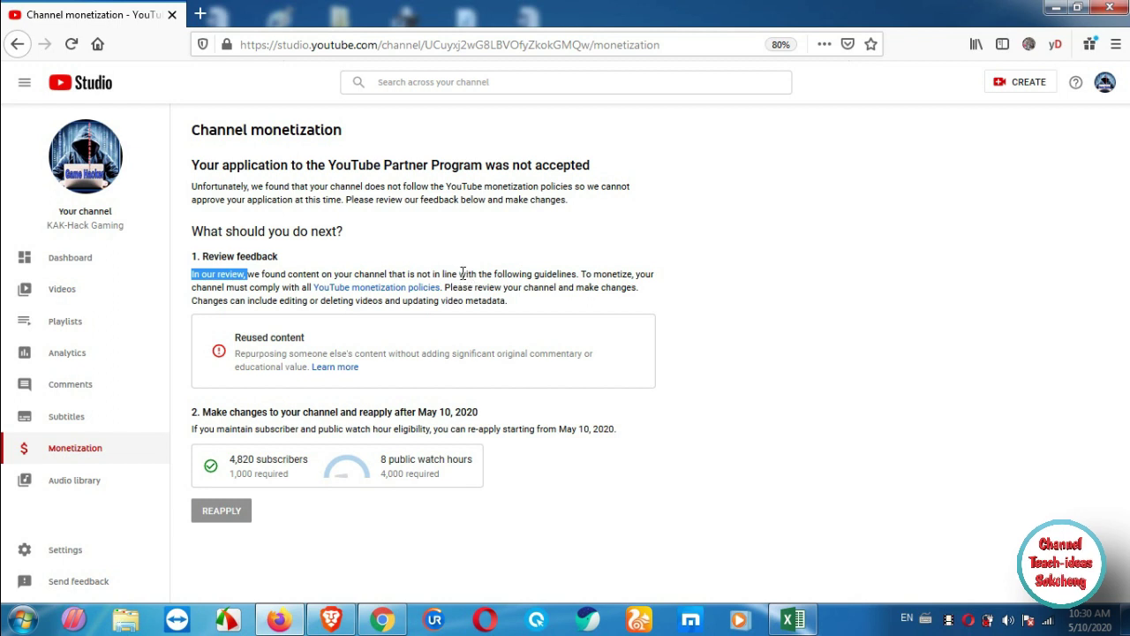
{"action": "left_click_drag", "start_coordinate": [192, 287], "coordinate": [255, 287]}
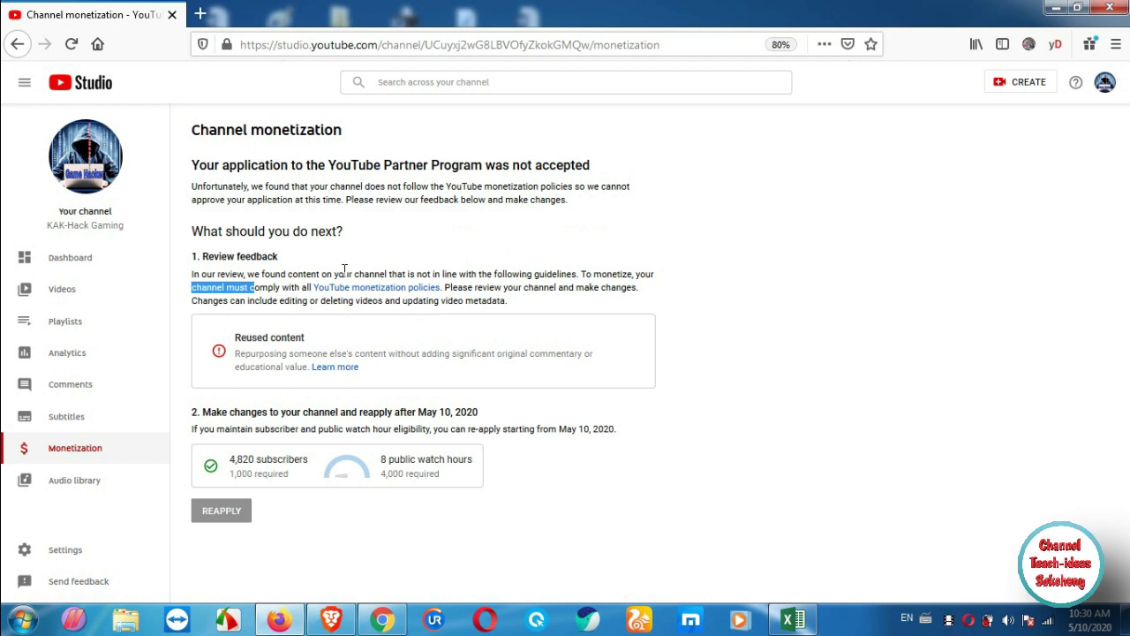
{"action": "left_click_drag", "start_coordinate": [188, 301], "coordinate": [231, 304]}
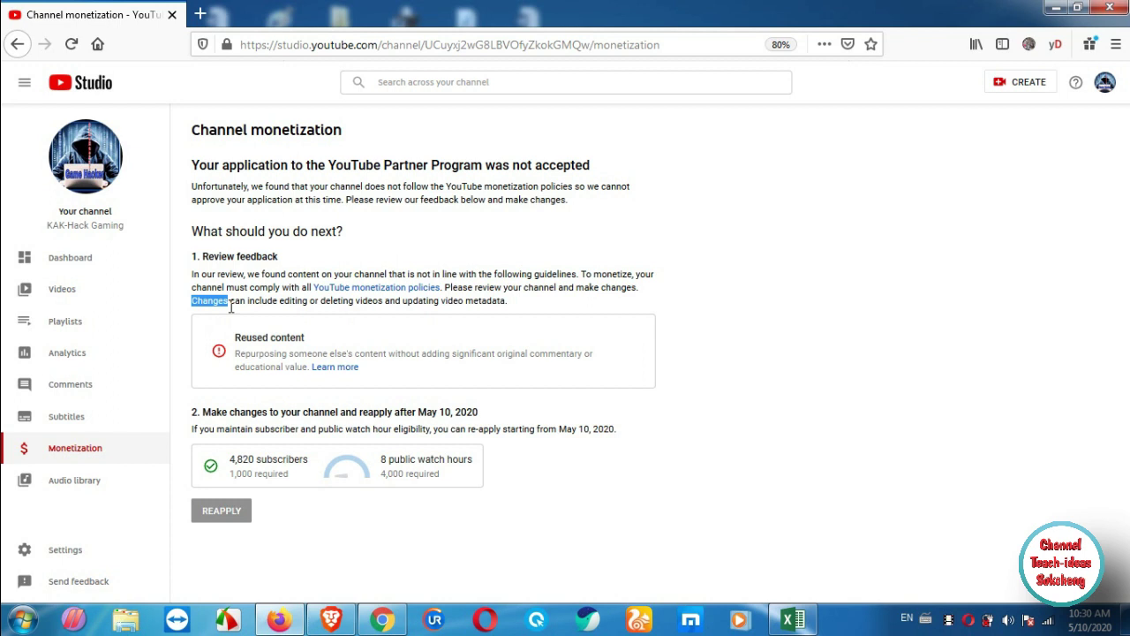
- Highlight the Reused content reason and the reapply step, then clear the highlight
{"action": "left_click_drag", "start_coordinate": [233, 338], "coordinate": [323, 340]}
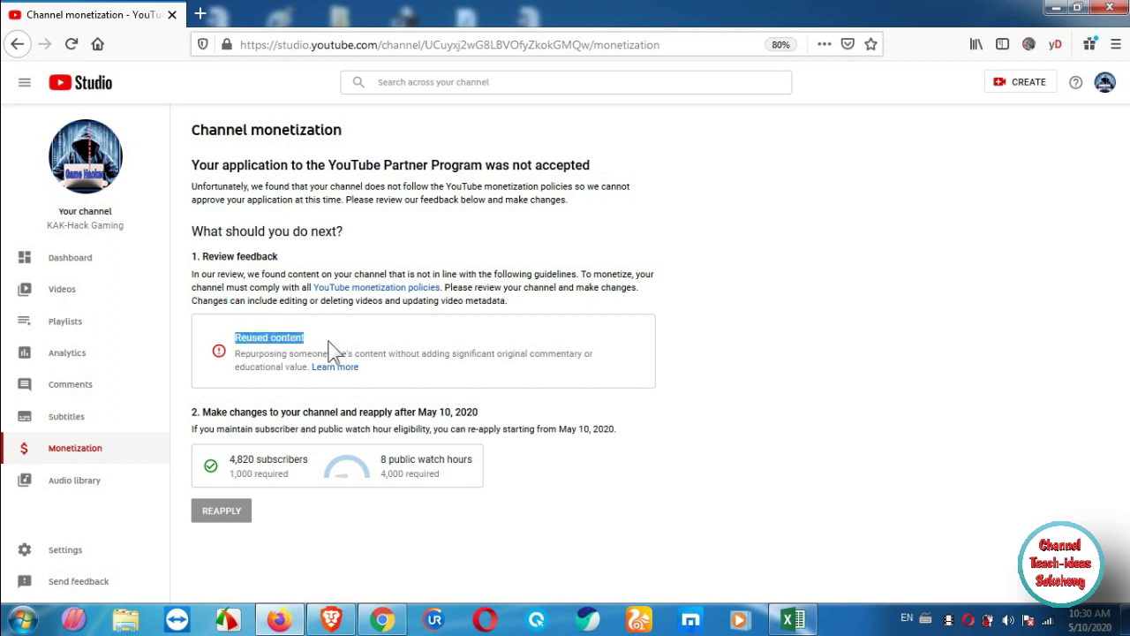
{"action": "left_click_drag", "start_coordinate": [233, 353], "coordinate": [270, 353]}
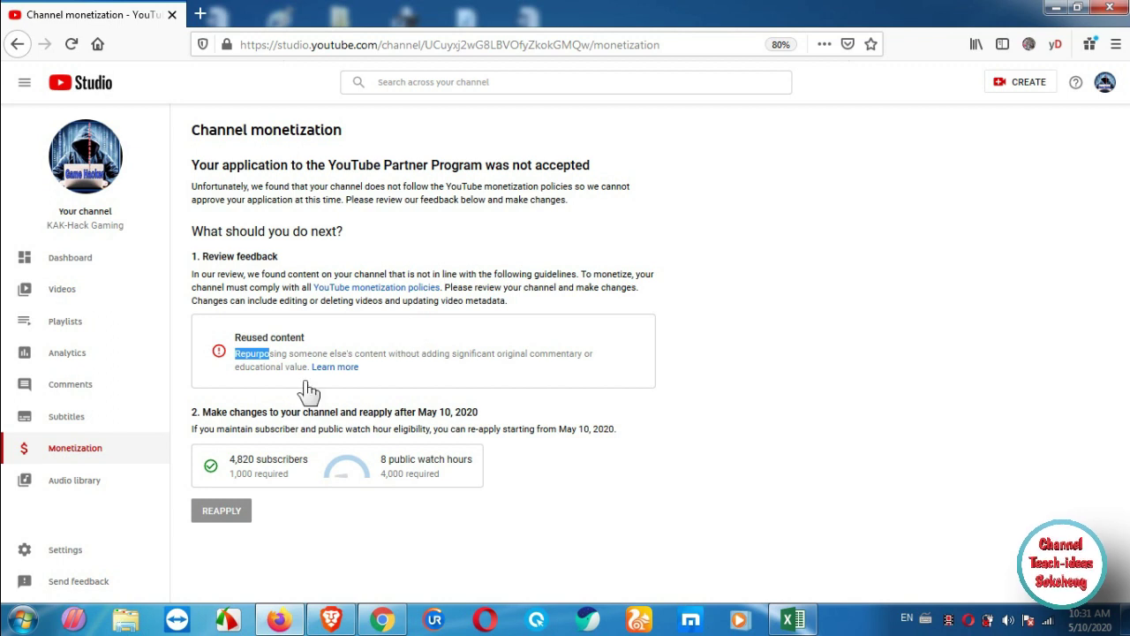
{"action": "left_click_drag", "start_coordinate": [191, 413], "coordinate": [234, 414]}
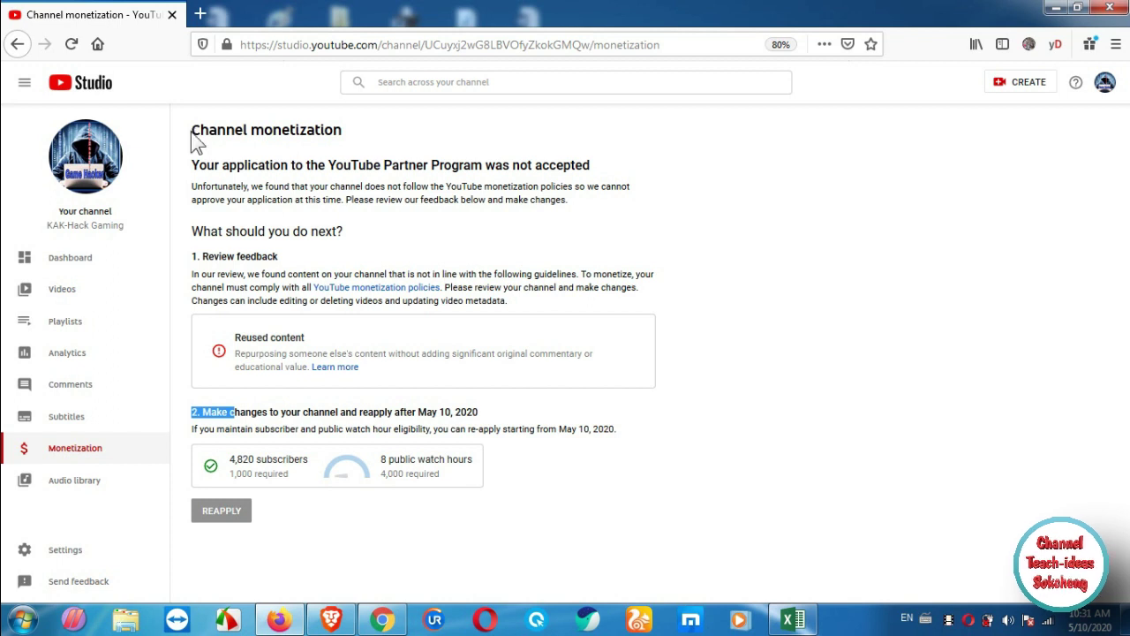
{"action": "left_click_drag", "start_coordinate": [190, 130], "coordinate": [347, 132]}
{"action": "left_click_drag", "start_coordinate": [188, 256], "coordinate": [284, 256]}
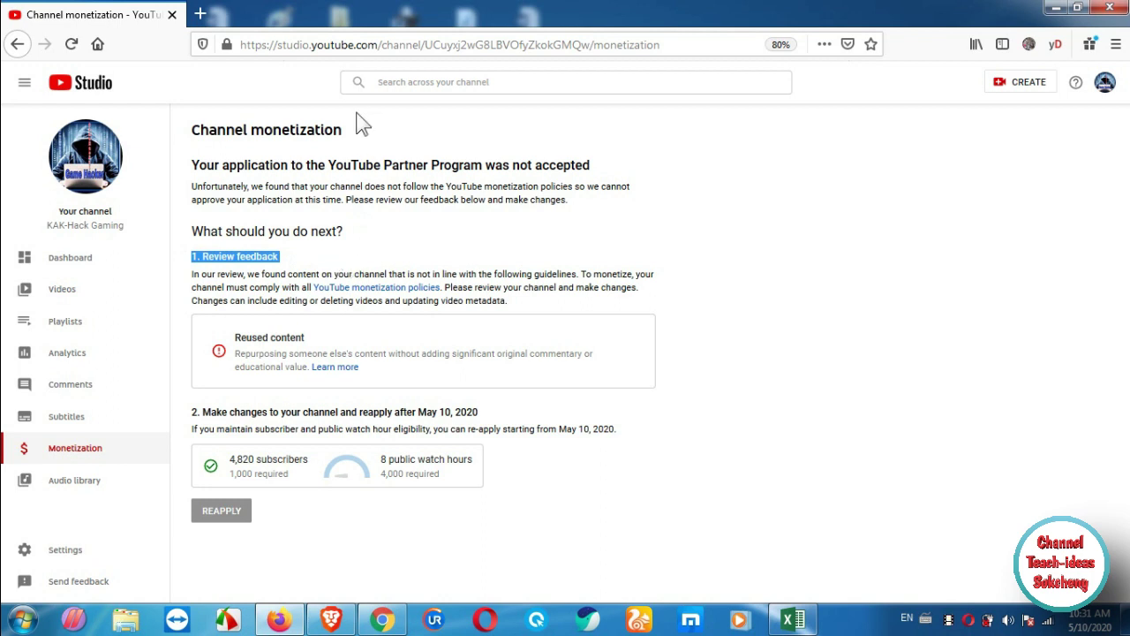
{"action": "left_click_drag", "start_coordinate": [250, 130], "coordinate": [344, 130]}
{"action": "left_click_drag", "start_coordinate": [235, 338], "coordinate": [308, 338]}
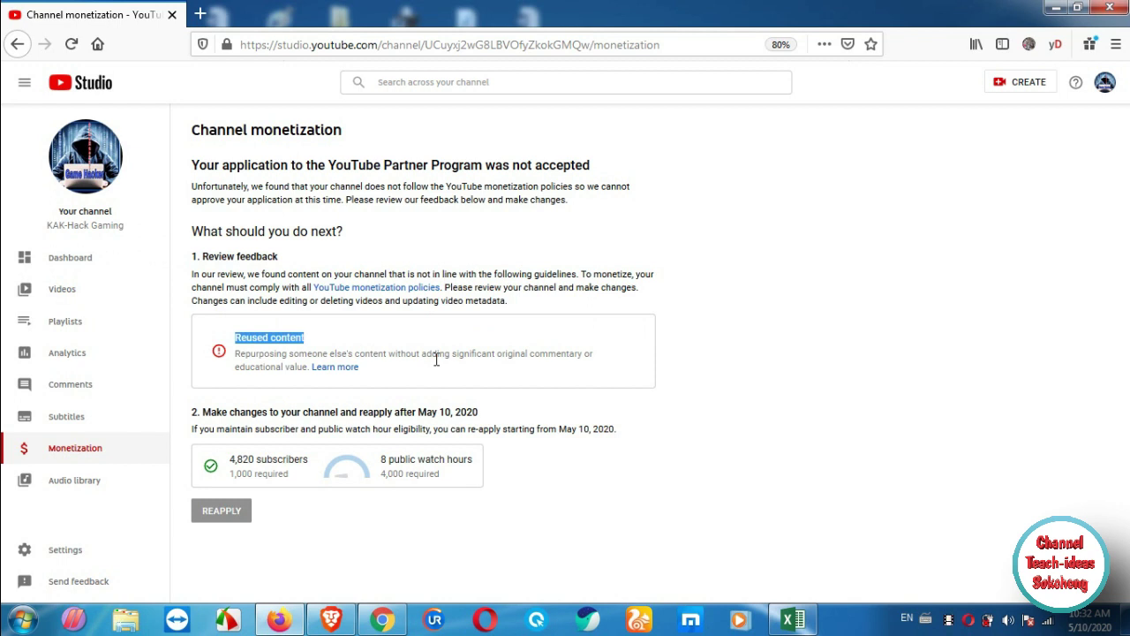
{"action": "left_click_drag", "start_coordinate": [193, 412], "coordinate": [242, 414]}
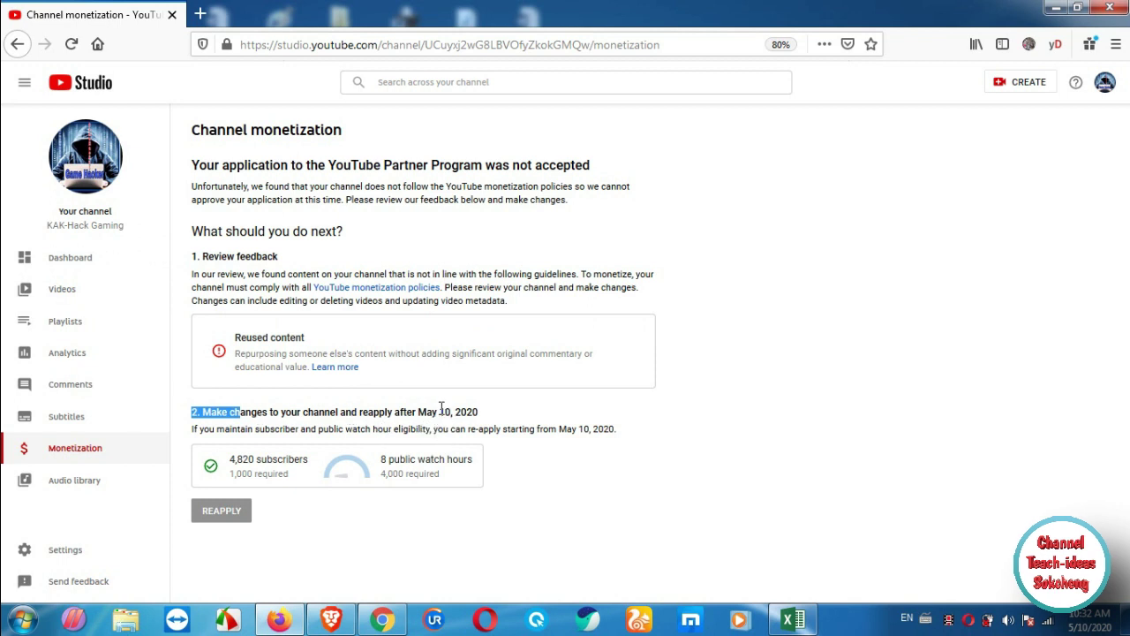
{"action": "left_click", "coordinate": [533, 399]}
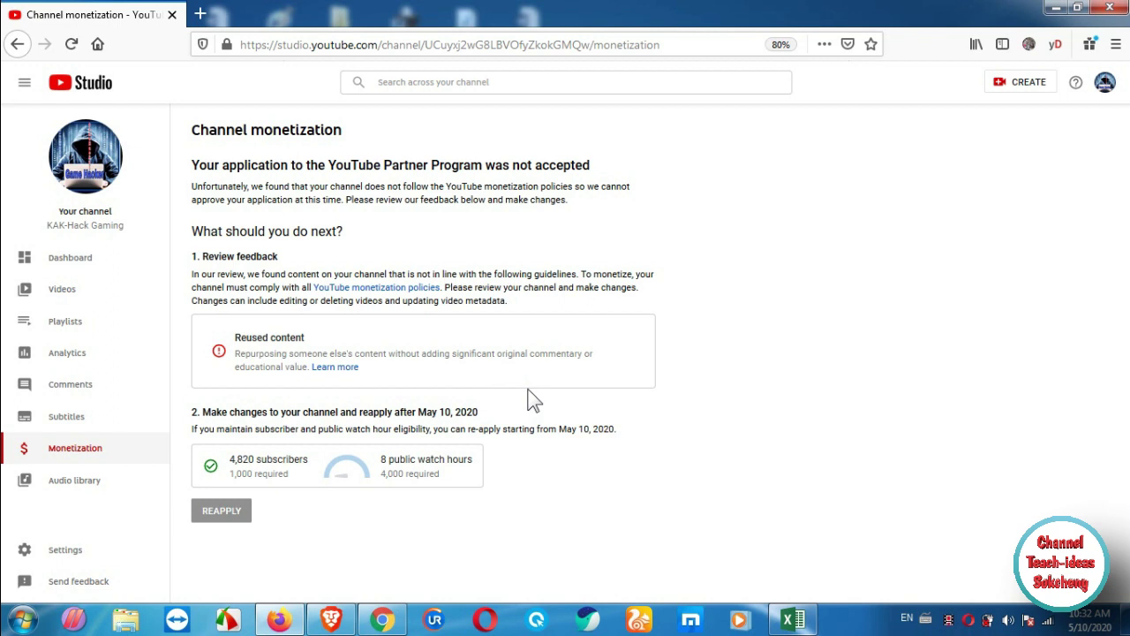
- Open Settings > Channel > Basic info and highlight Hack Gaming in the channel name
{"action": "left_click", "coordinate": [60, 553]}
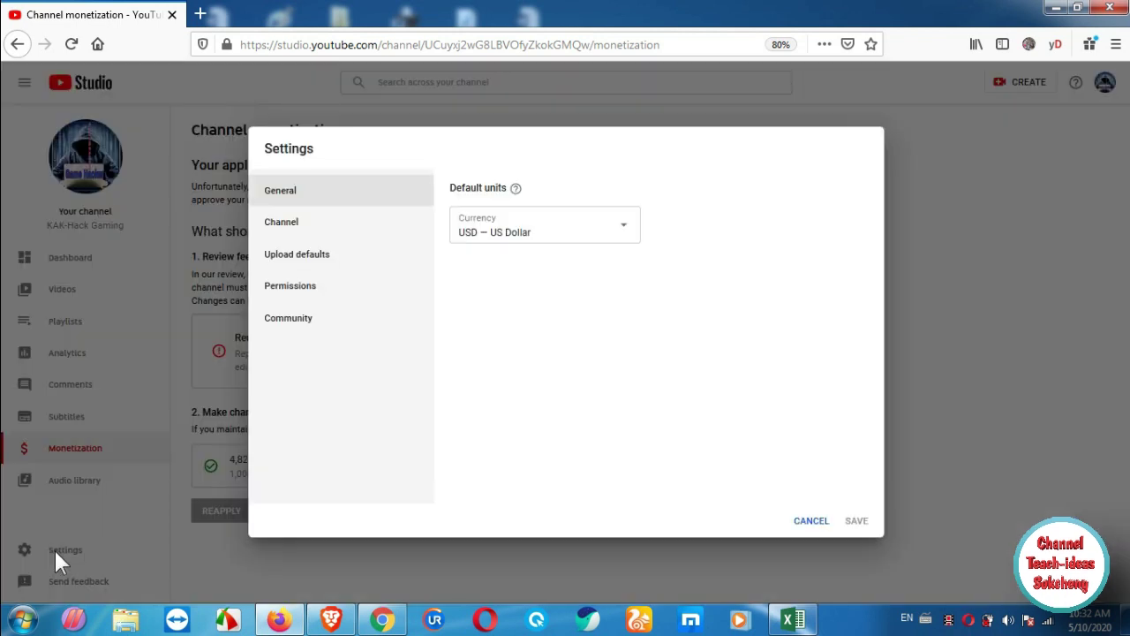
{"action": "left_click", "coordinate": [301, 231]}
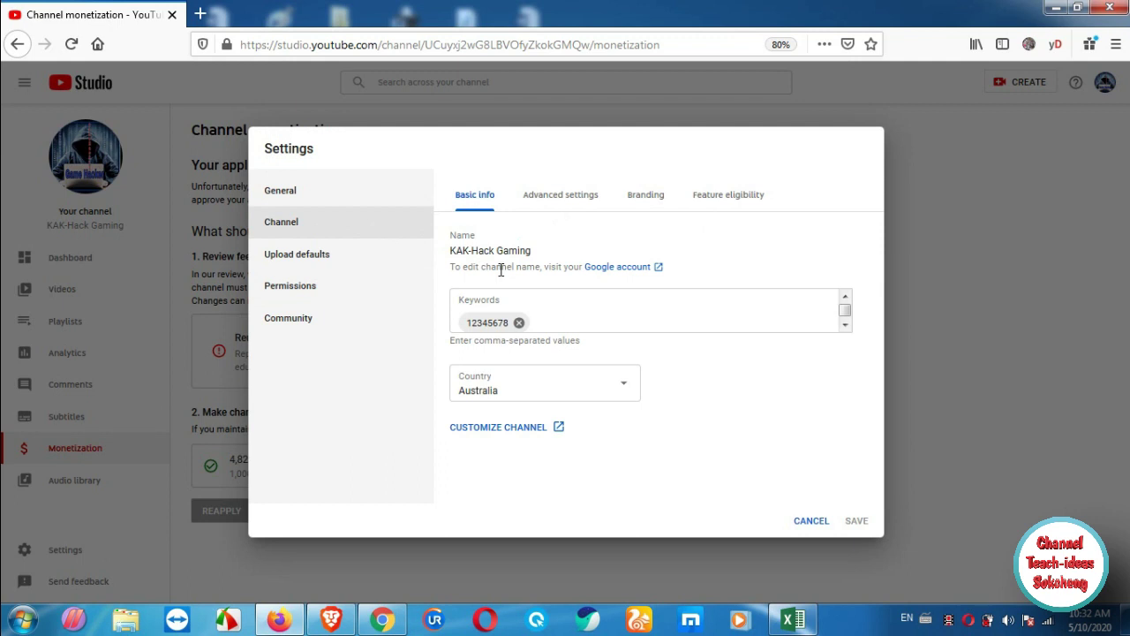
{"action": "mouse_move", "coordinate": [539, 250]}
{"action": "left_mouse_down"}
{"action": "mouse_move", "coordinate": [449, 251]}
{"action": "mouse_move", "coordinate": [548, 261]}
{"action": "left_mouse_up"}
{"action": "left_click", "coordinate": [452, 253]}
{"action": "left_click", "coordinate": [518, 251]}
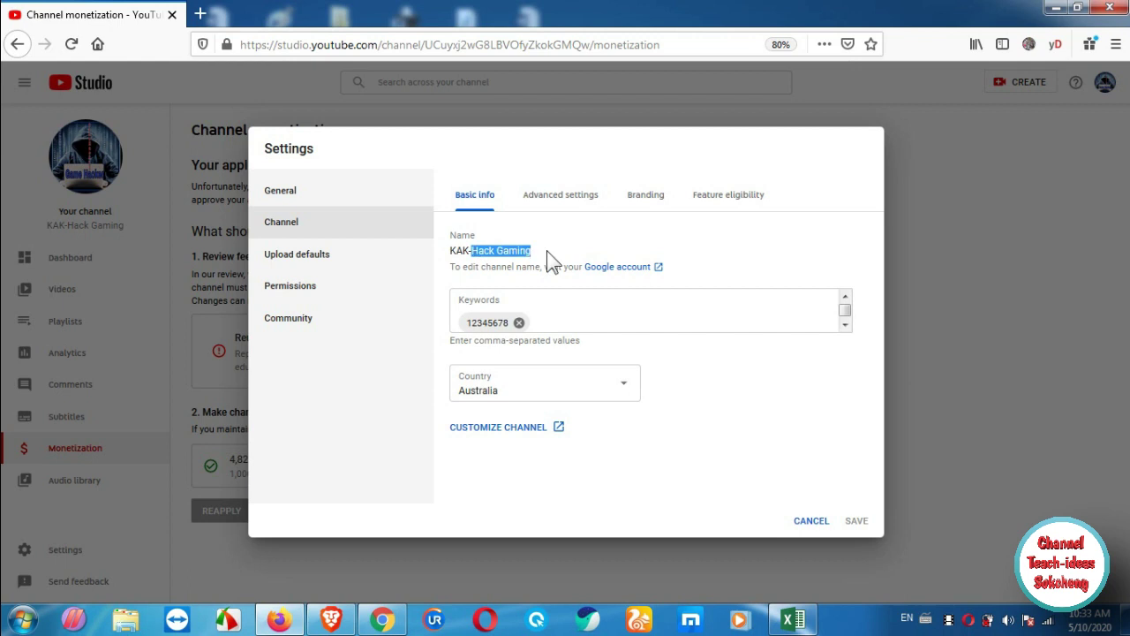
{"action": "left_click", "coordinate": [481, 254]}
{"action": "left_click_drag", "start_coordinate": [472, 253], "coordinate": [534, 254]}
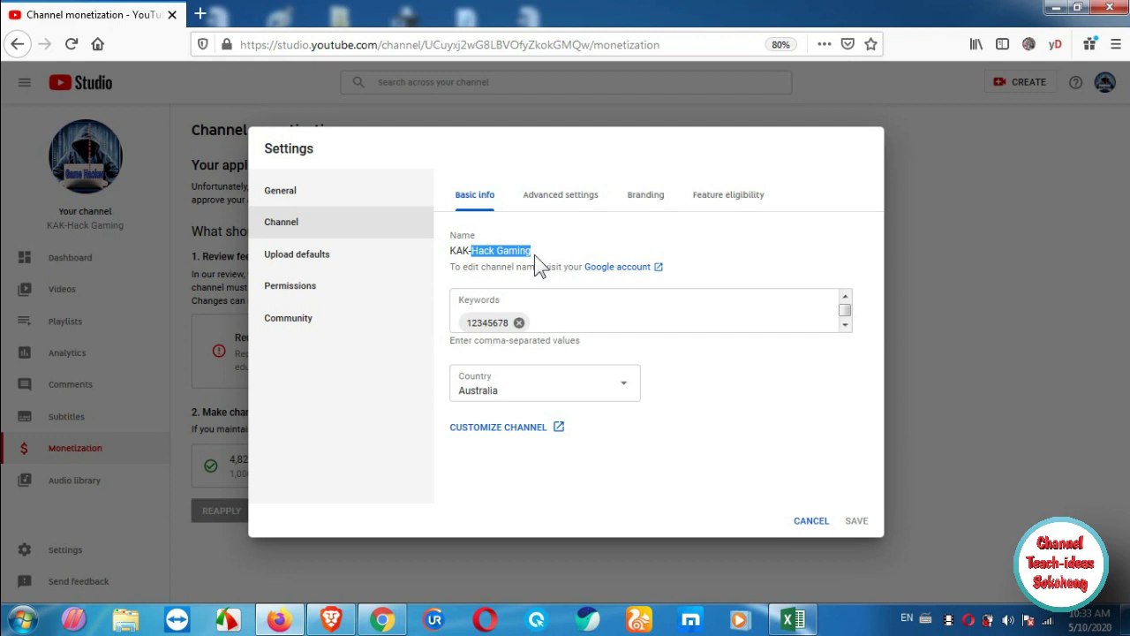
{"action": "left_click", "coordinate": [534, 254]}
{"action": "left_click_drag", "start_coordinate": [471, 251], "coordinate": [532, 250]}
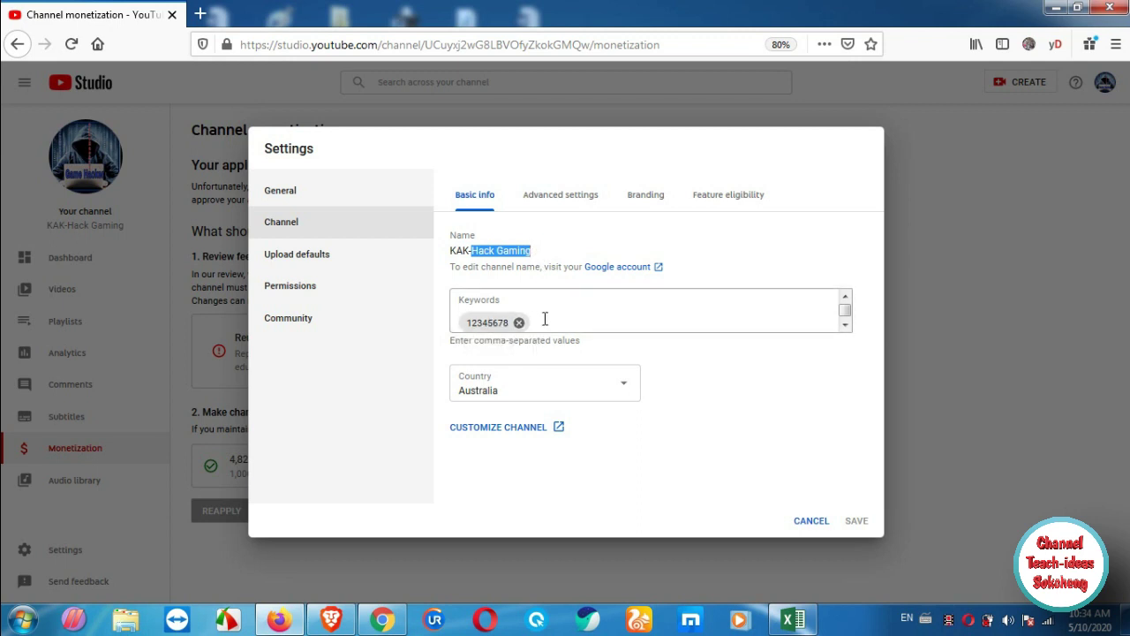
{"action": "left_click_drag", "start_coordinate": [496, 251], "coordinate": [530, 251]}
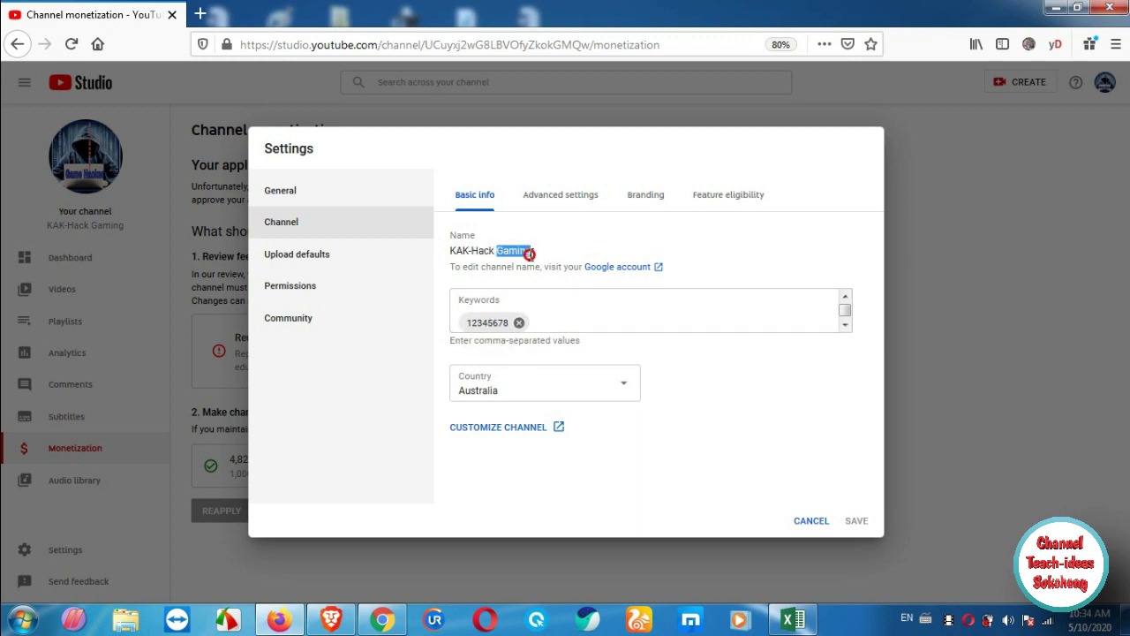
- Swap the 12345678 keyword for the tags Play game, Game software and Game stronger
{"action": "left_click", "coordinate": [518, 322]}
{"action": "left_click", "coordinate": [512, 324]}
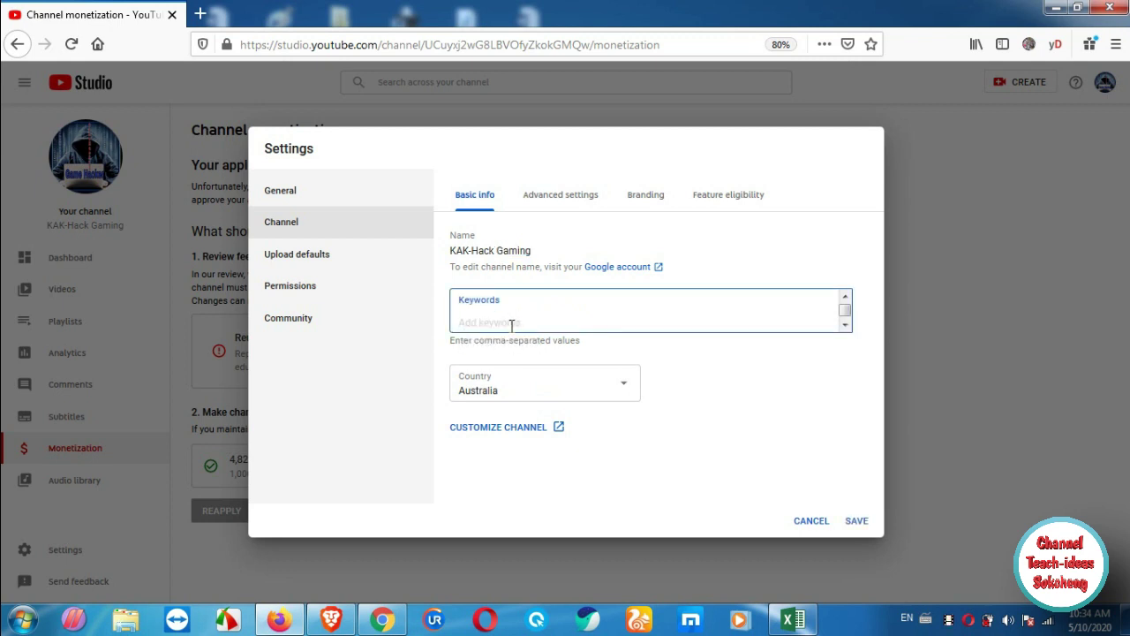
{"action": "type", "text": "Play game, Game software, Game stronger"}
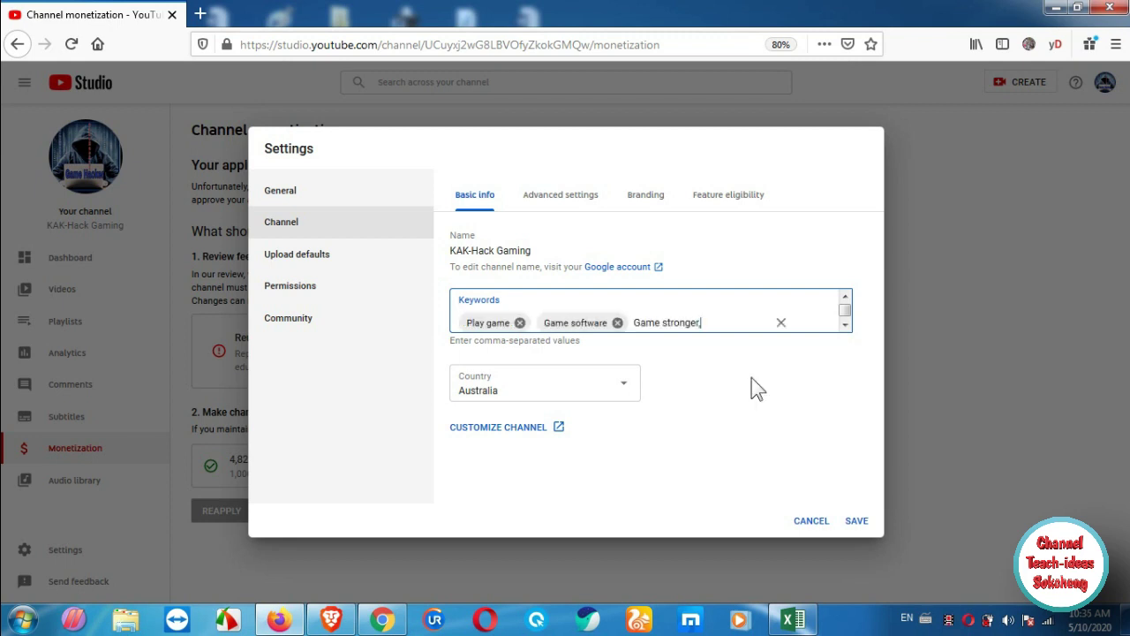
{"action": "key", "text": "Return"}
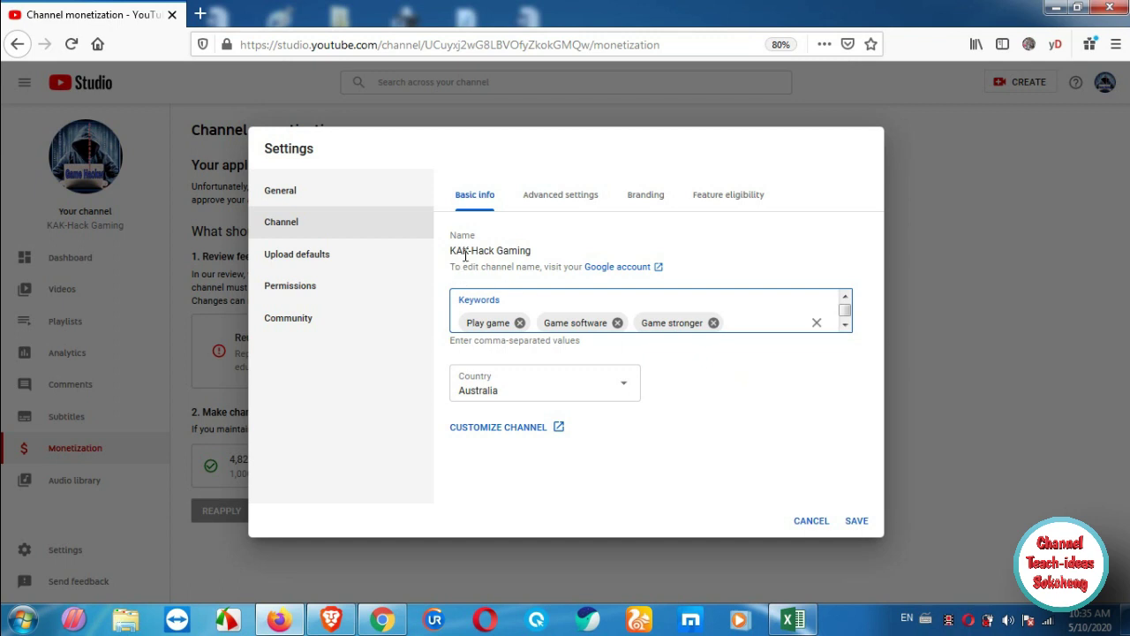
{"action": "left_click_drag", "start_coordinate": [505, 249], "coordinate": [530, 250]}
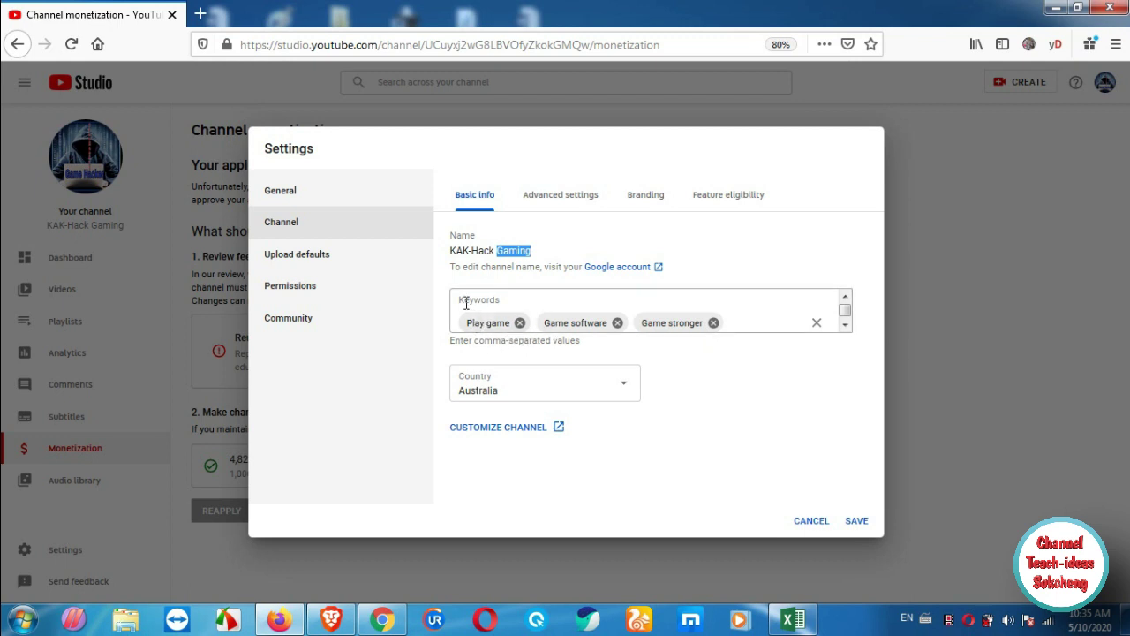
{"action": "left_click", "coordinate": [621, 386]}
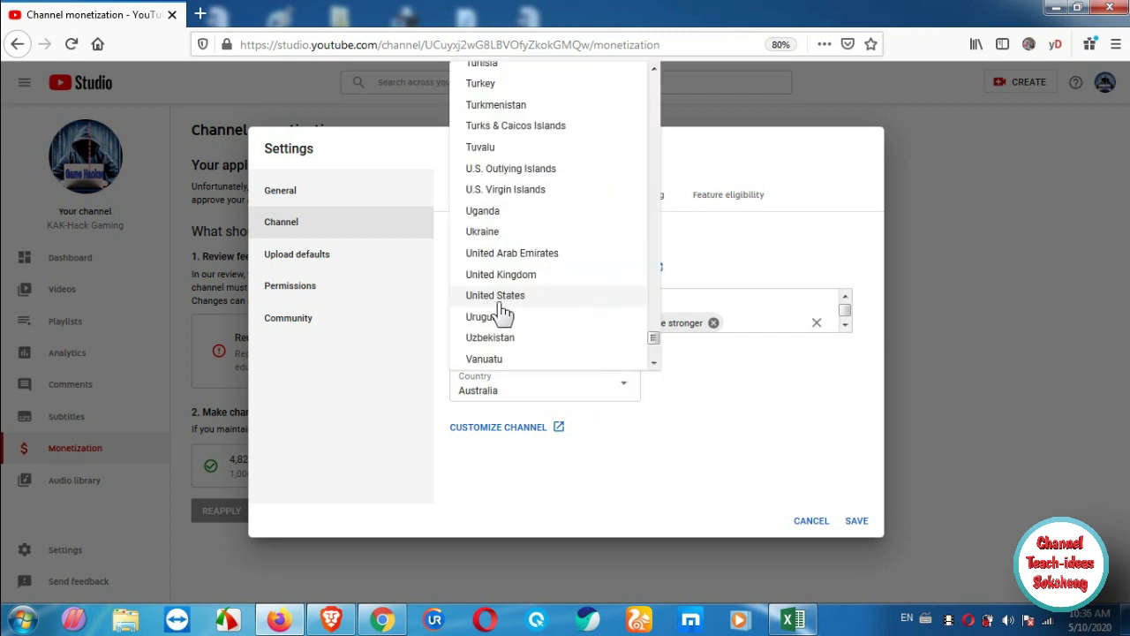
- Choose United States as the channel country, then highlight Hack in the channel name
{"action": "left_click", "coordinate": [498, 297]}
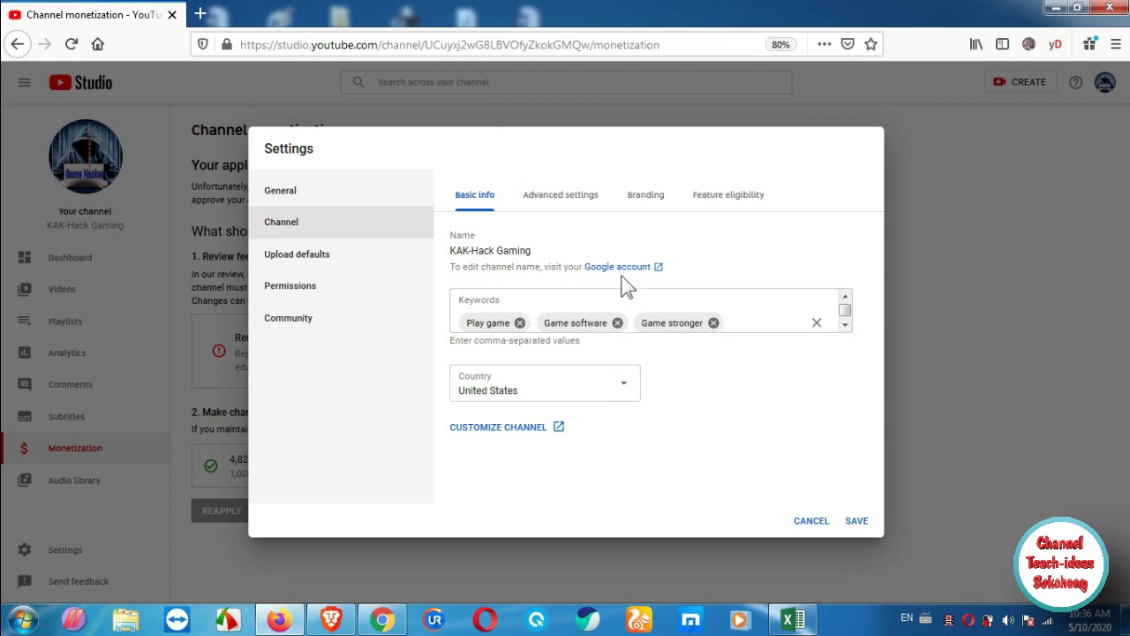
{"action": "left_click_drag", "start_coordinate": [448, 249], "coordinate": [534, 260]}
{"action": "left_click", "coordinate": [475, 251]}
{"action": "left_click_drag", "start_coordinate": [472, 251], "coordinate": [495, 251]}
- Open the Google account name editor, verify with the phone code, and select the first name
{"action": "left_click", "coordinate": [607, 268]}
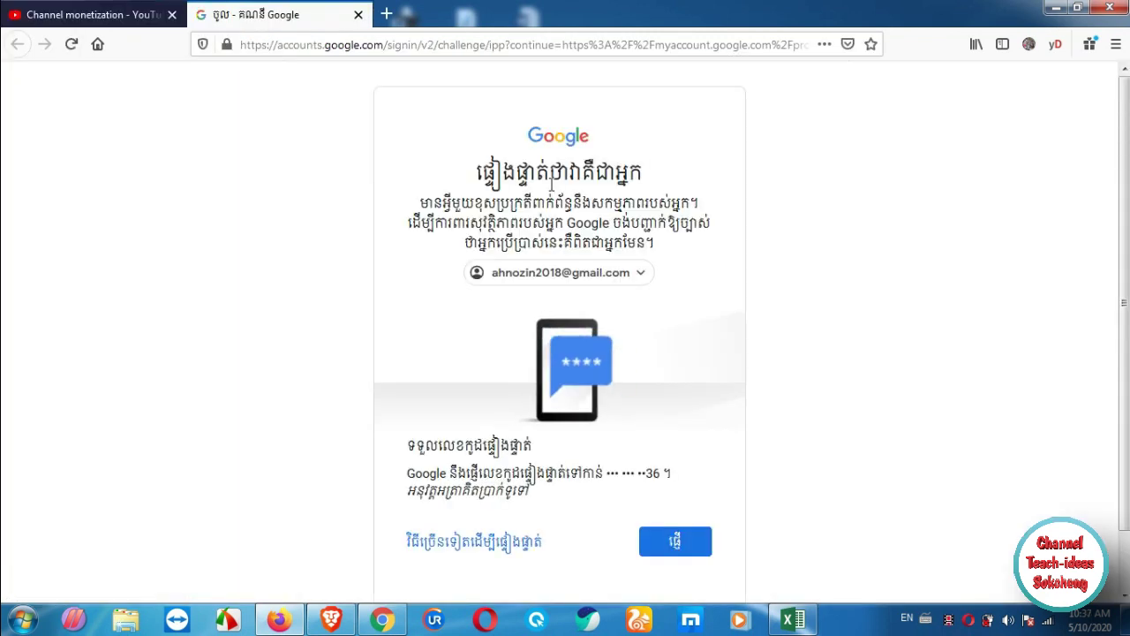
{"action": "scroll", "coordinate": [618, 354], "scroll_direction": "down", "scroll_amount": 1}
{"action": "left_click", "coordinate": [678, 484]}
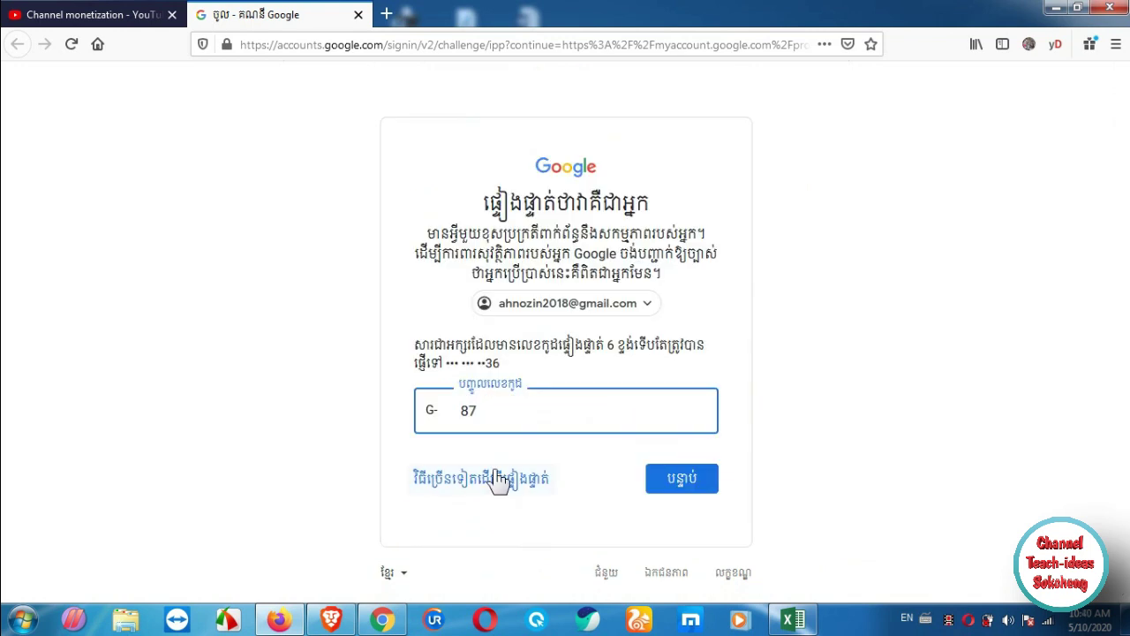
{"action": "left_click", "coordinate": [686, 487]}
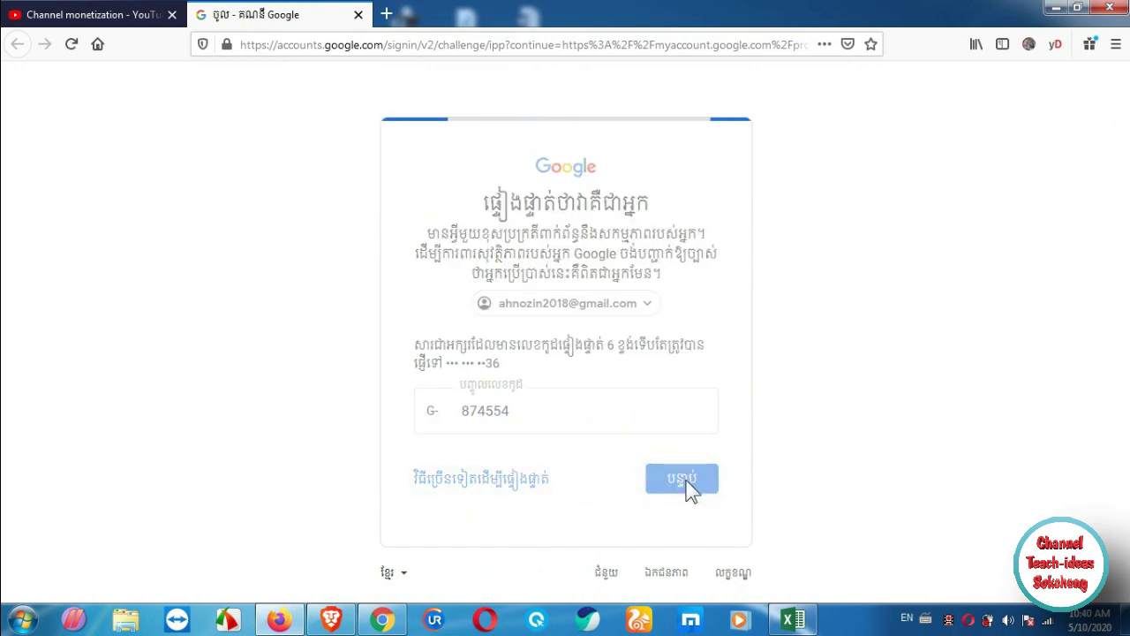
{"action": "left_click_drag", "start_coordinate": [396, 221], "coordinate": [306, 220]}
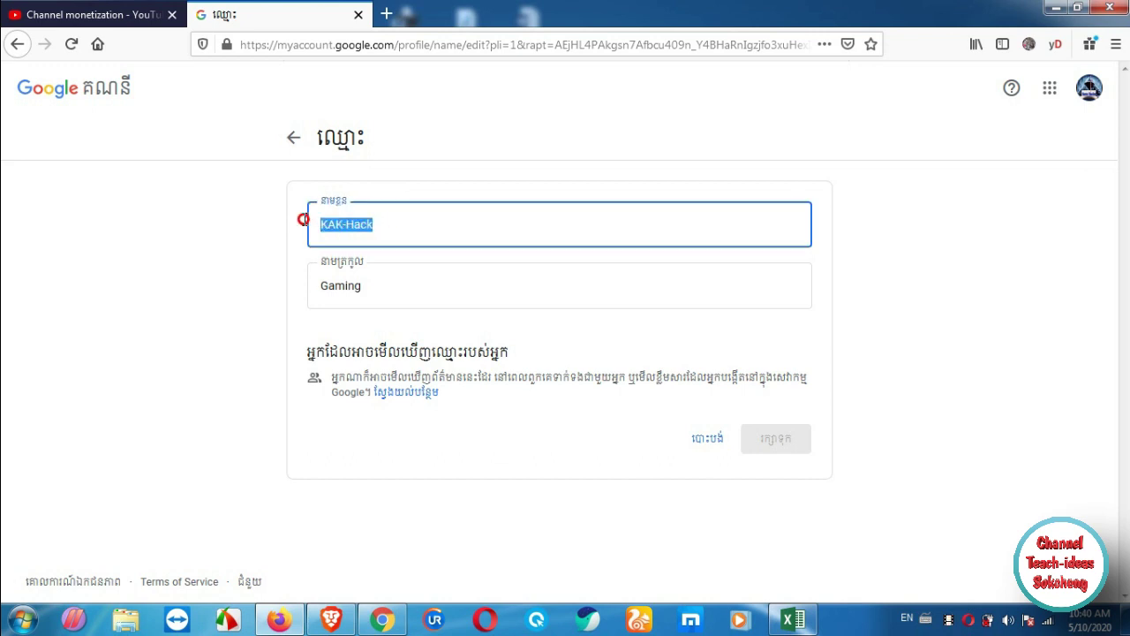
- Replace the first name with LSTK and the last name with GAMING, then save
{"action": "left_click_drag", "start_coordinate": [397, 228], "coordinate": [321, 224]}
{"action": "type", "text": "LST"}
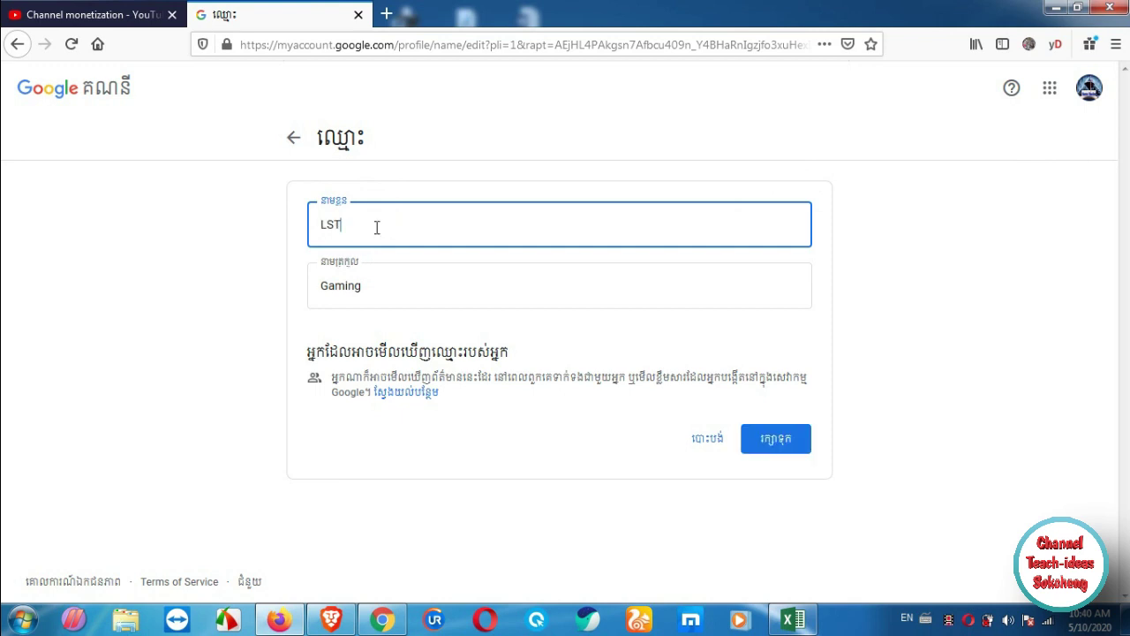
{"action": "type", "text": "K"}
{"action": "left_click_drag", "start_coordinate": [380, 286], "coordinate": [316, 280]}
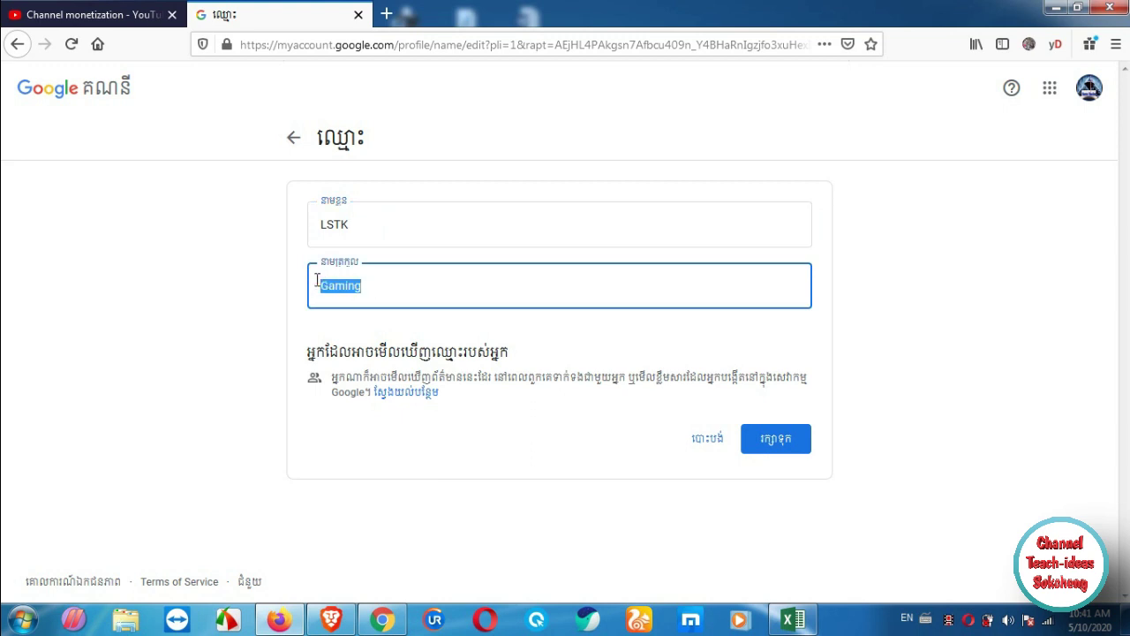
{"action": "type", "text": "GAMING"}
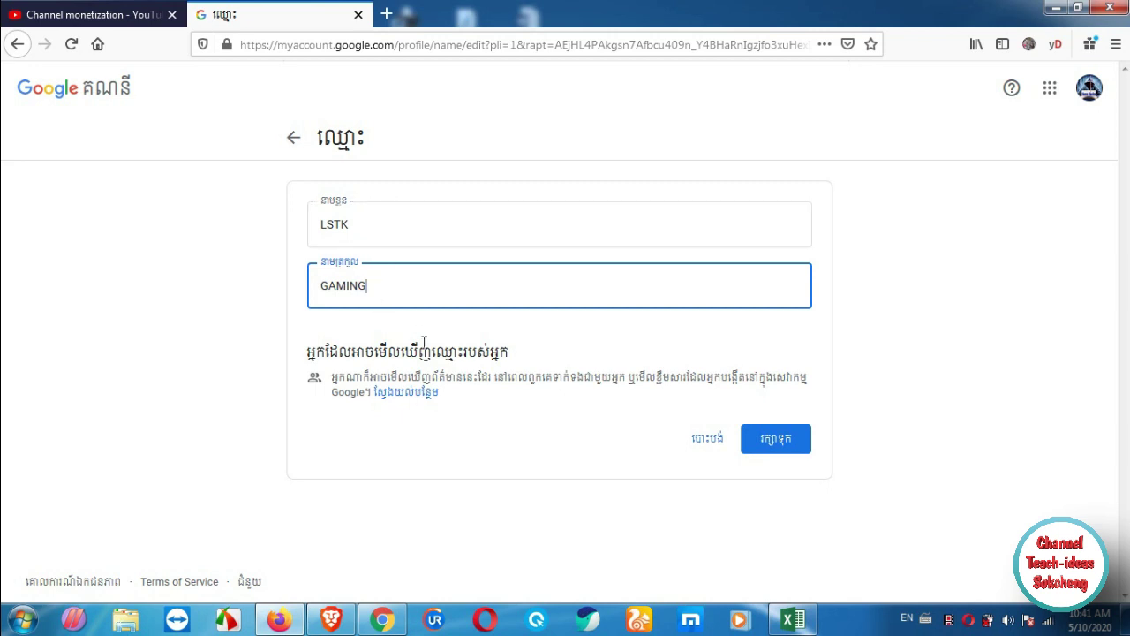
{"action": "left_click", "coordinate": [374, 228]}
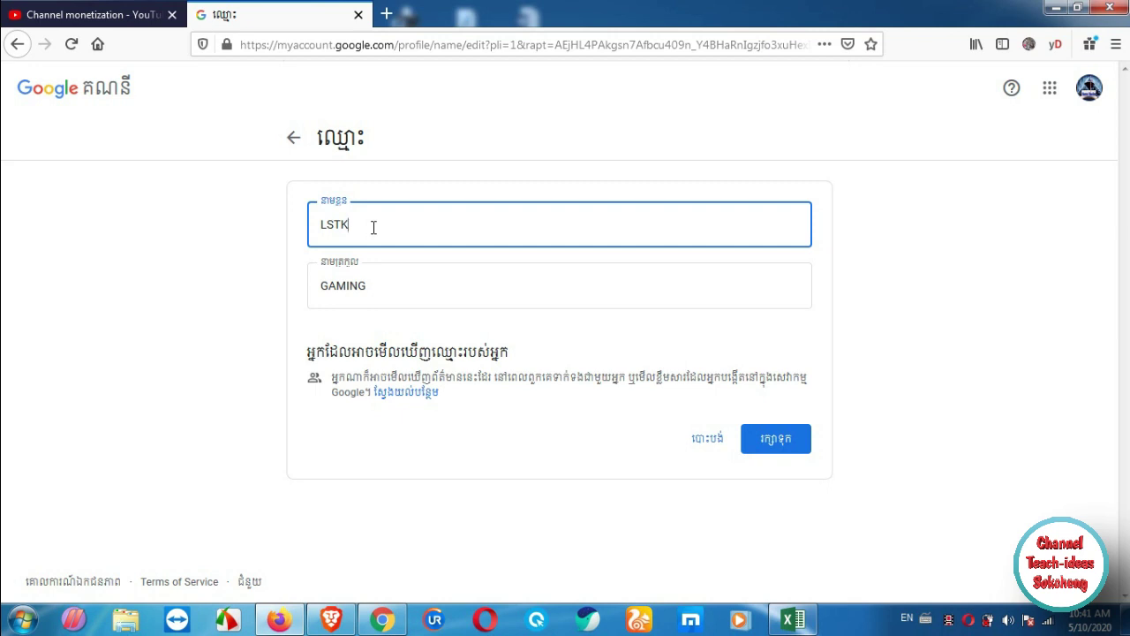
{"action": "left_click", "coordinate": [788, 448]}
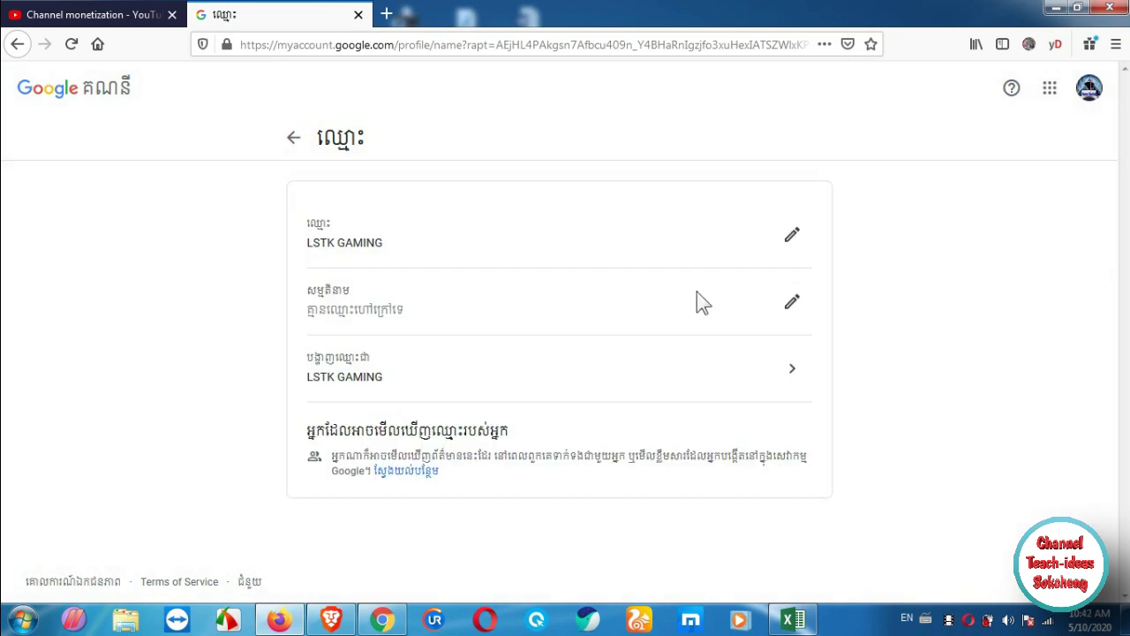
- Paste iGaming into the new Nickname field and save it
{"action": "left_click", "coordinate": [799, 305]}
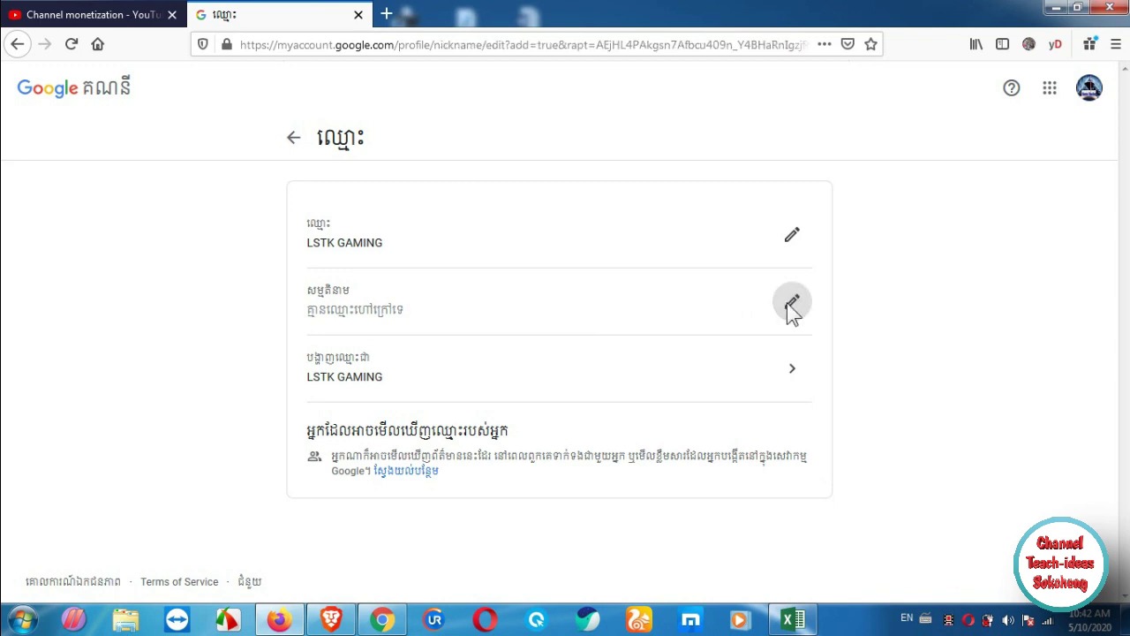
{"action": "left_click", "coordinate": [372, 219]}
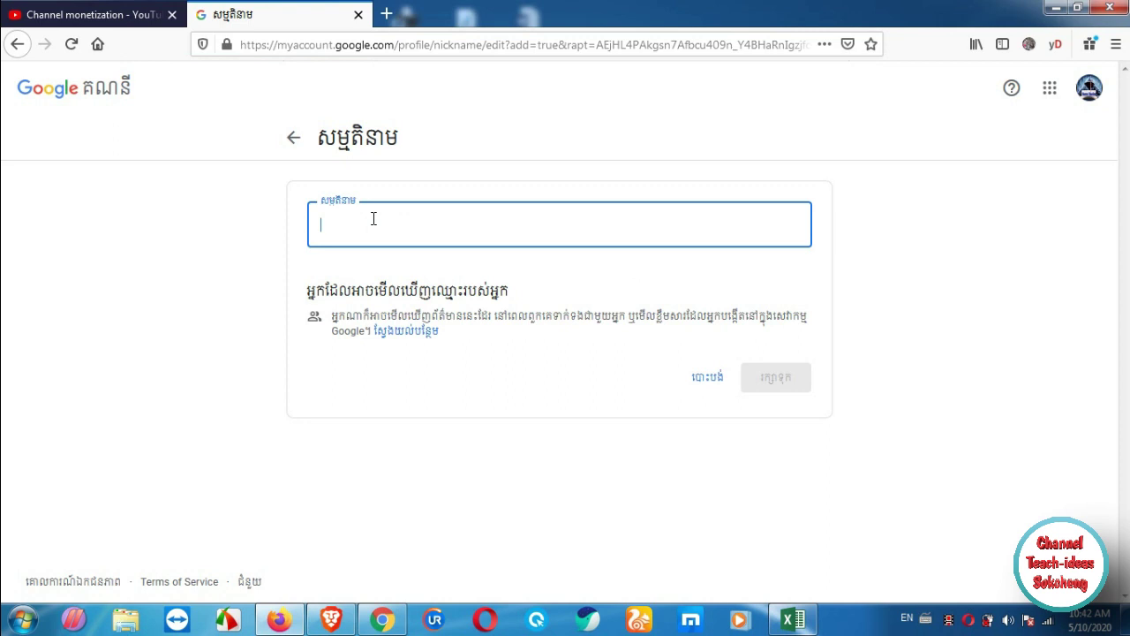
{"action": "type", "text": "iGaming"}
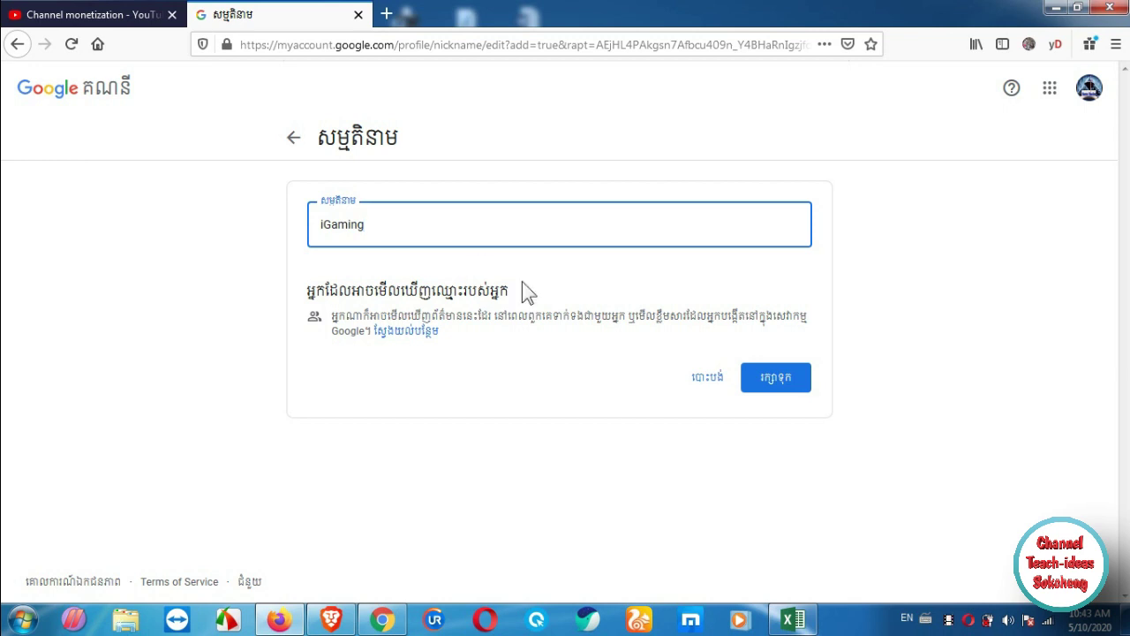
{"action": "left_click", "coordinate": [777, 385]}
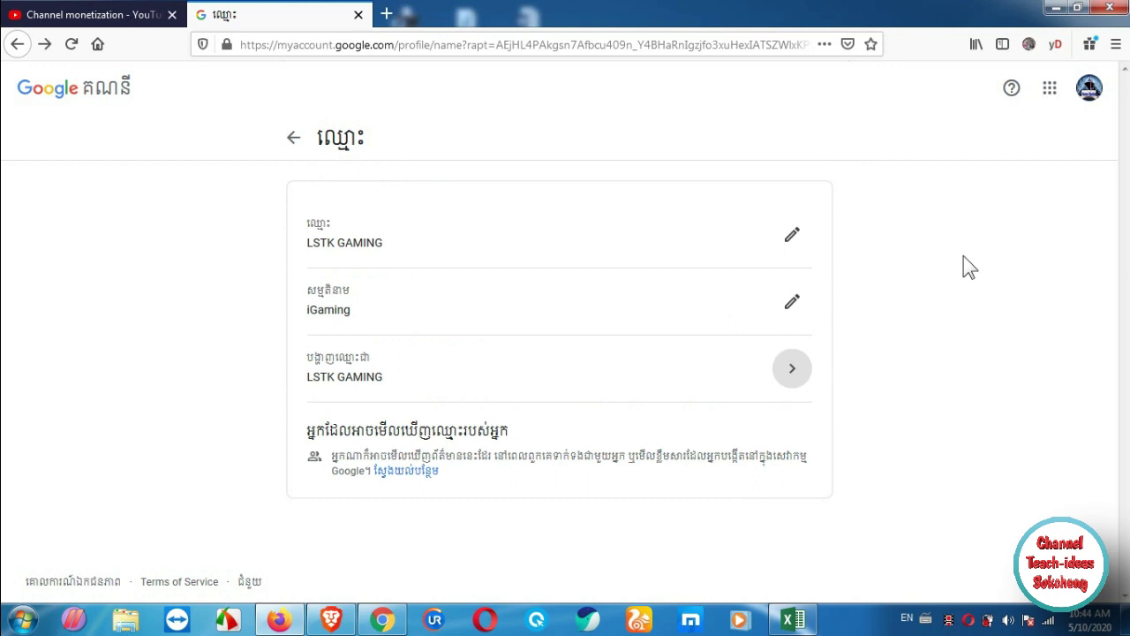
- Go from the avatar to Manage your Google Account, Personal info, then the Birthday row
{"action": "left_click", "coordinate": [1090, 91]}
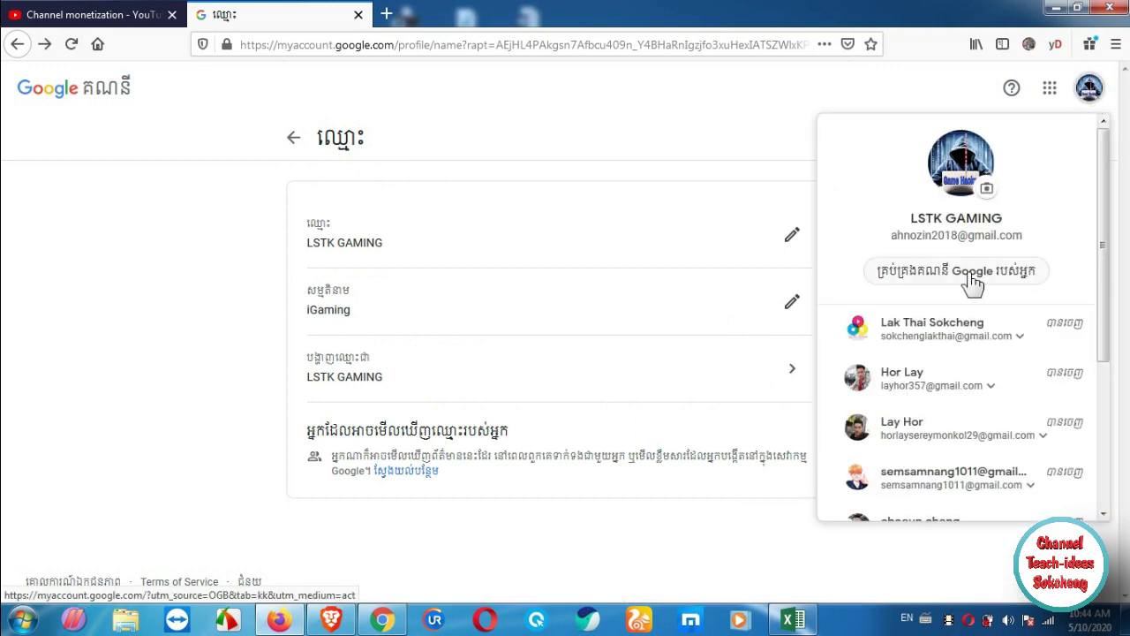
{"action": "left_click", "coordinate": [969, 271]}
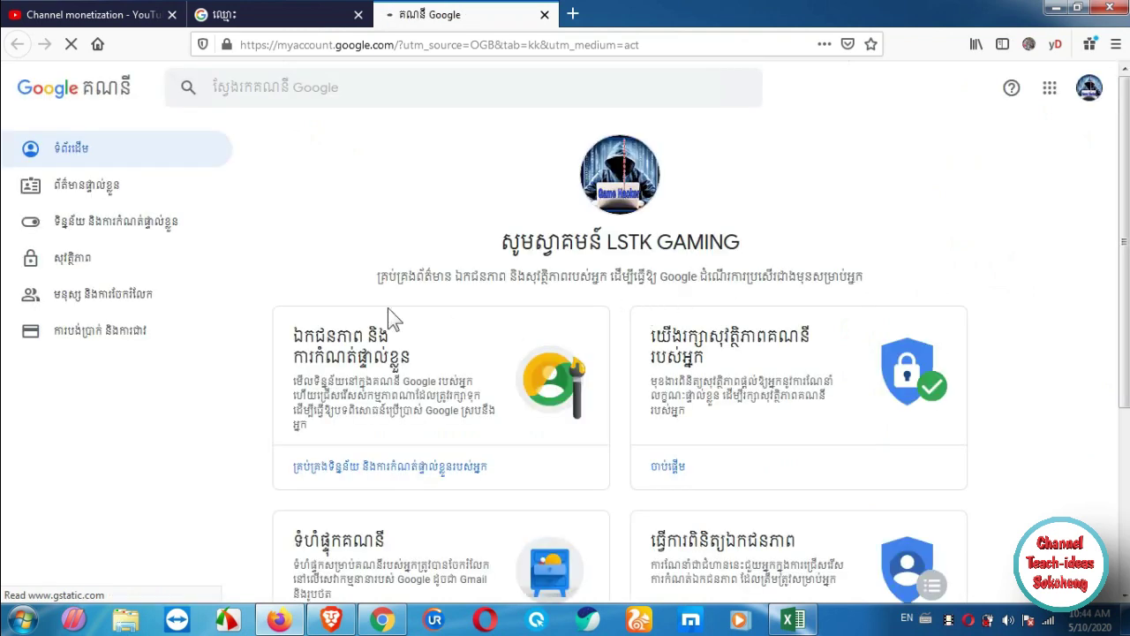
{"action": "left_click", "coordinate": [76, 196]}
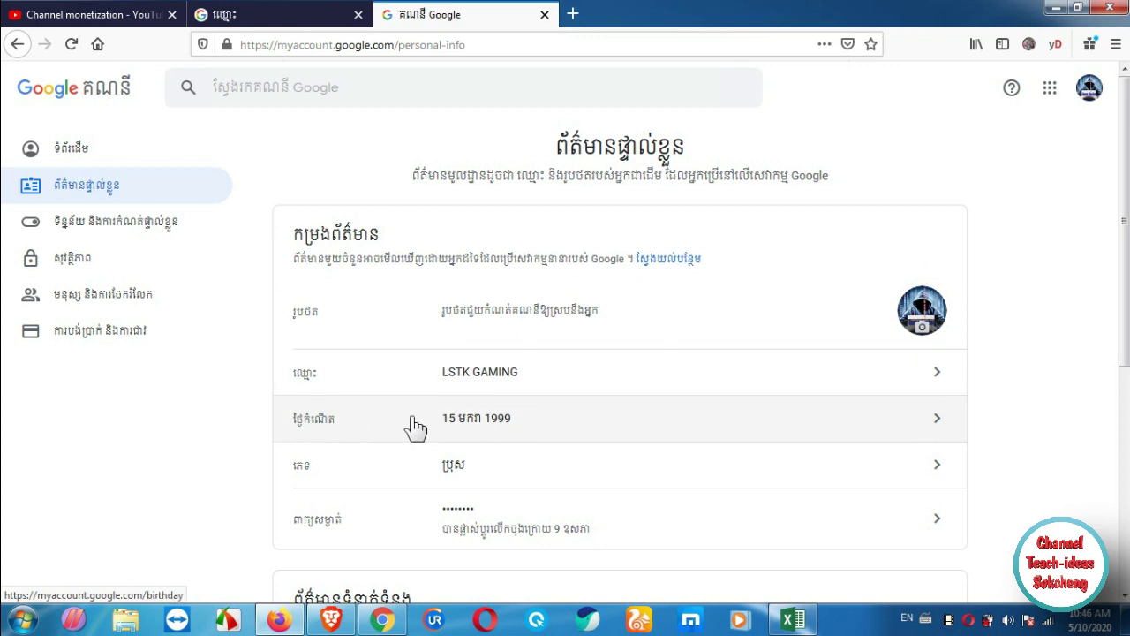
{"action": "left_click", "coordinate": [940, 424]}
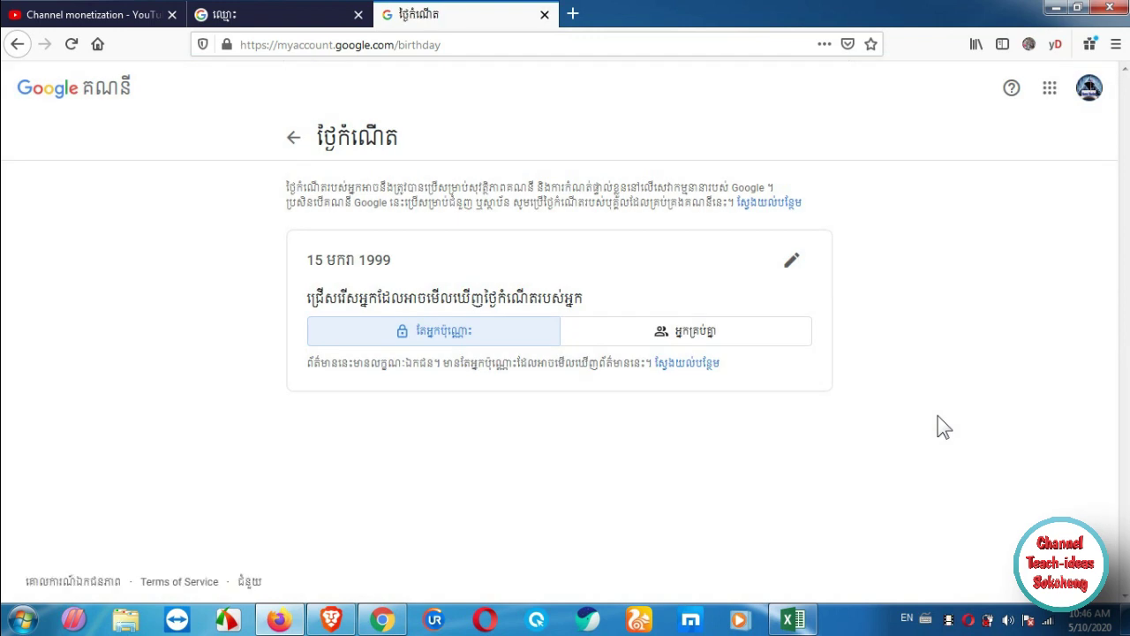
- Change the birthday's day, month and year to the new date, then update and confirm
{"action": "left_click", "coordinate": [792, 266]}
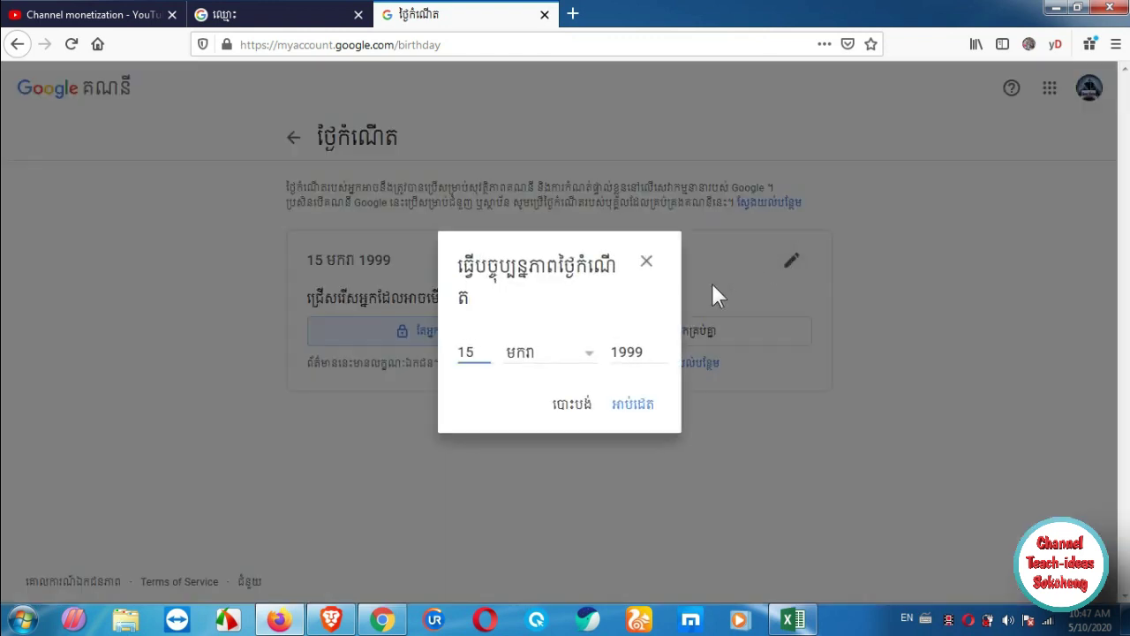
{"action": "left_click_drag", "start_coordinate": [474, 354], "coordinate": [459, 355]}
{"action": "type", "text": "1"}
{"action": "left_click", "coordinate": [588, 351]}
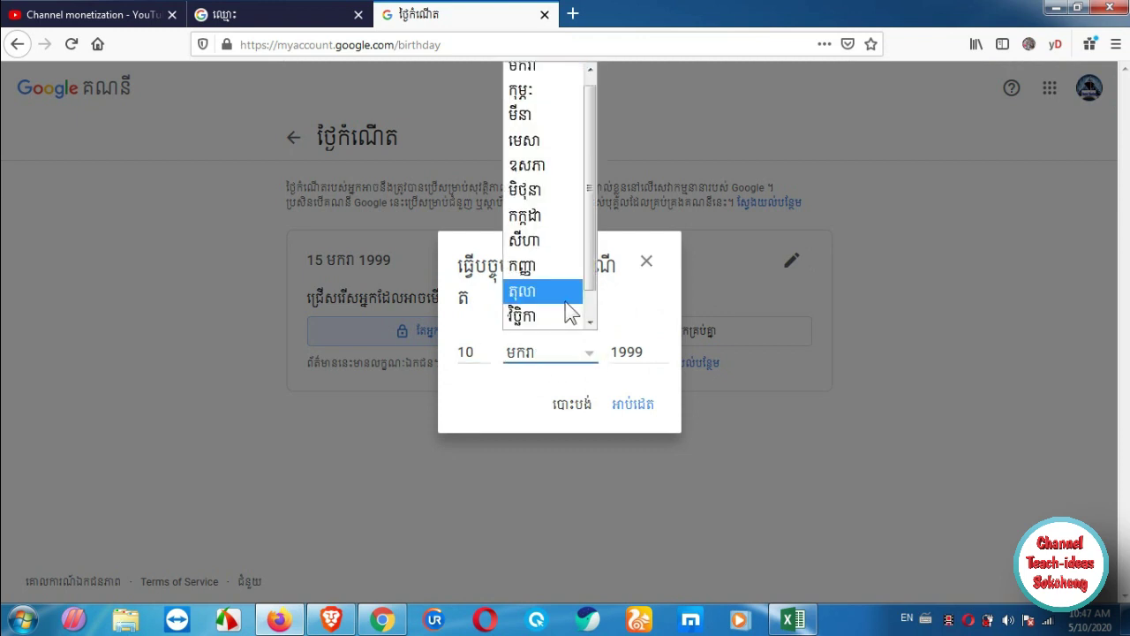
{"action": "left_click", "coordinate": [542, 267]}
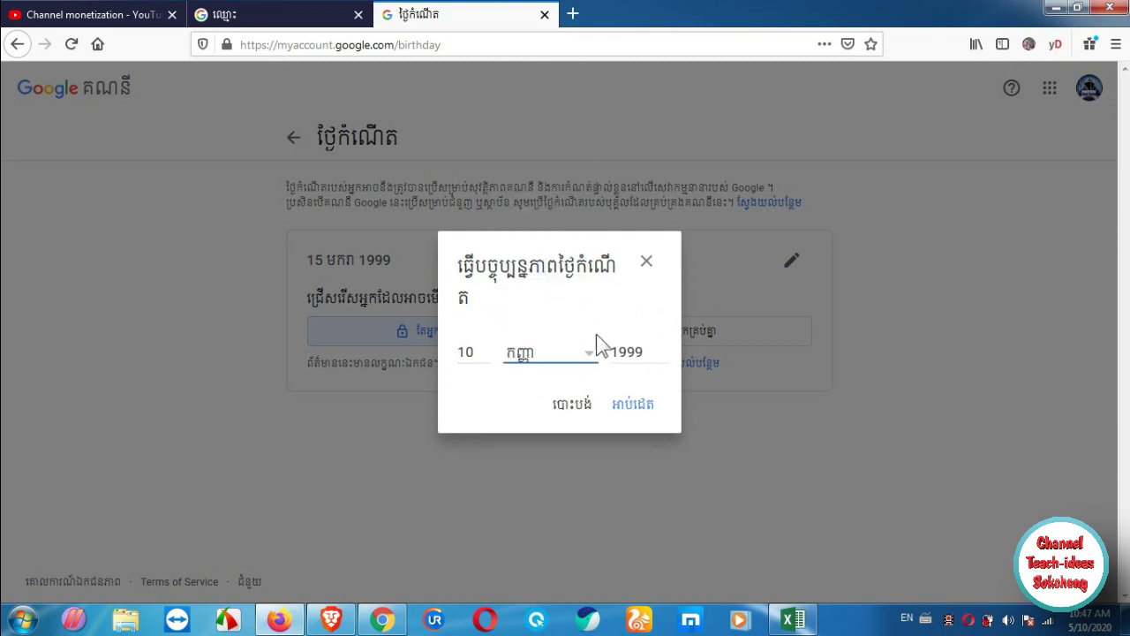
{"action": "left_click_drag", "start_coordinate": [651, 351], "coordinate": [630, 351]}
{"action": "type", "text": "89"}
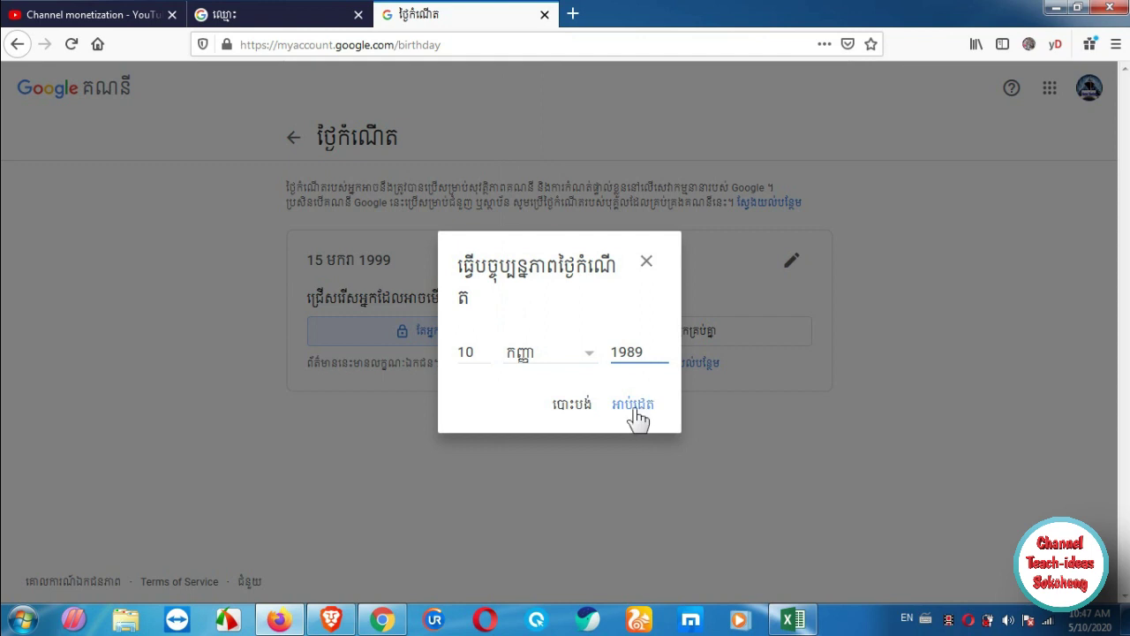
{"action": "left_click", "coordinate": [641, 413]}
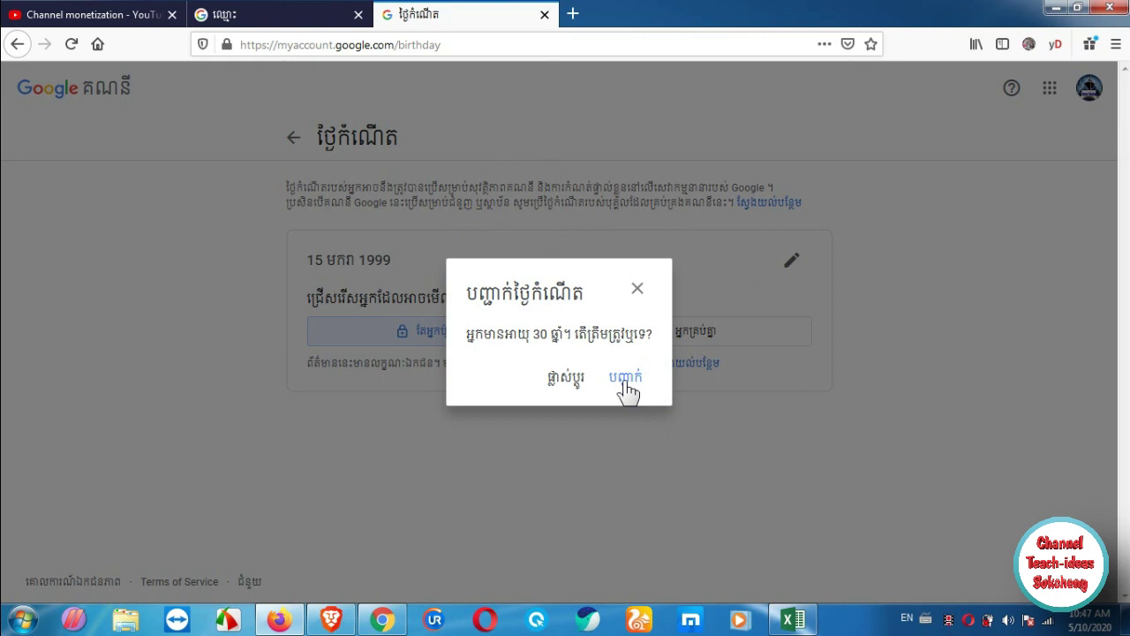
{"action": "left_click", "coordinate": [623, 383]}
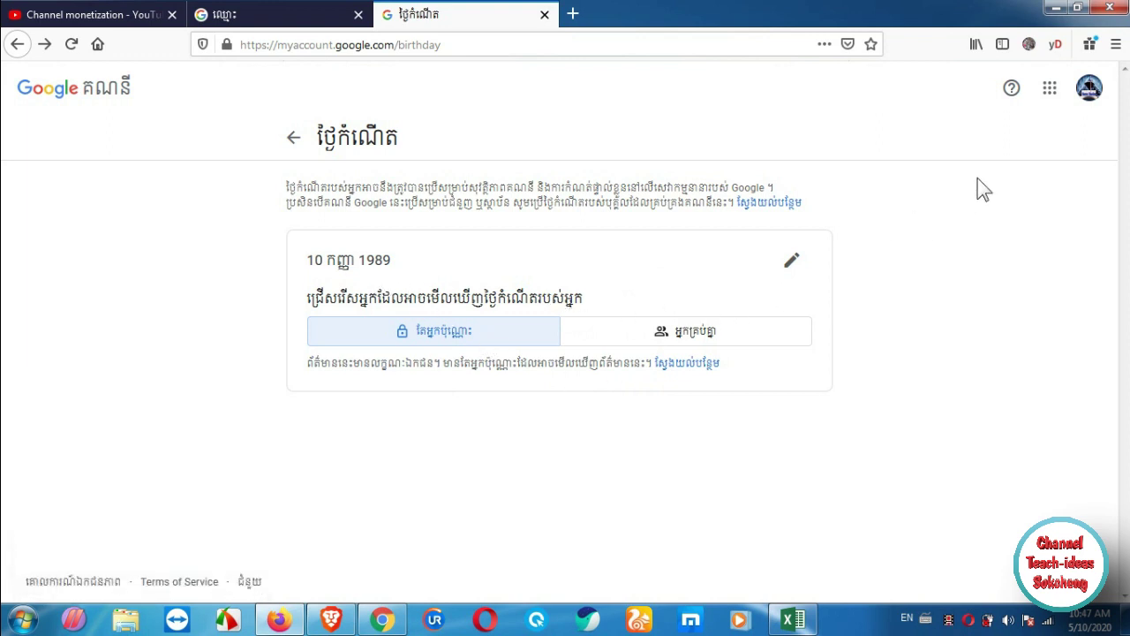
- Return to Personal info, scroll through the updated details, and close the Google Account tab
{"action": "left_click", "coordinate": [18, 45]}
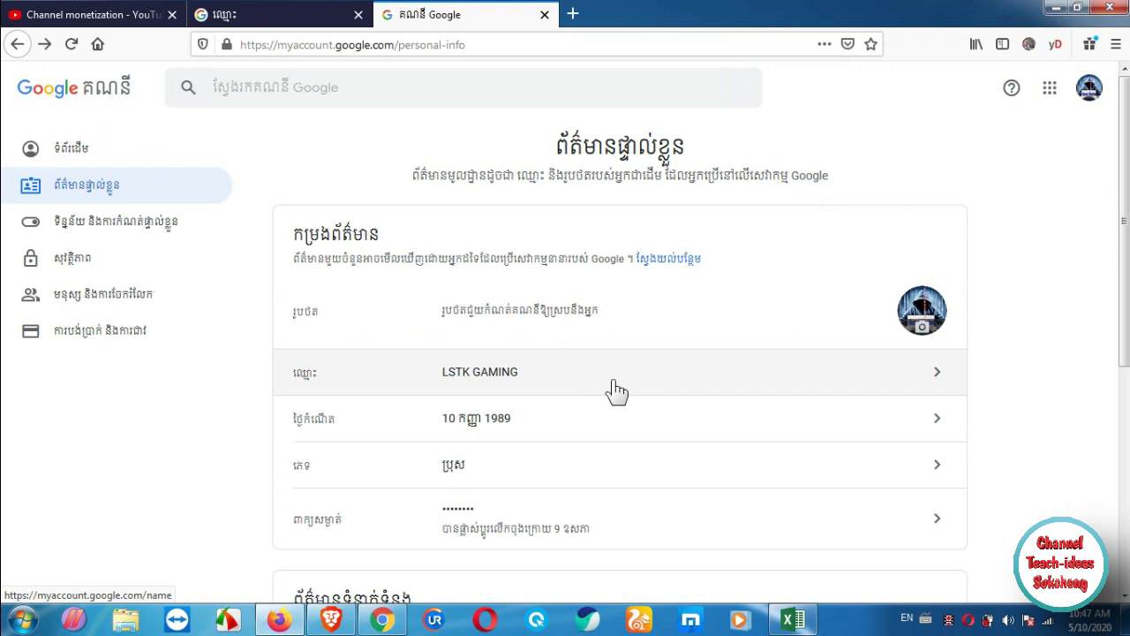
{"action": "scroll", "coordinate": [615, 390], "scroll_direction": "down", "scroll_amount": 5}
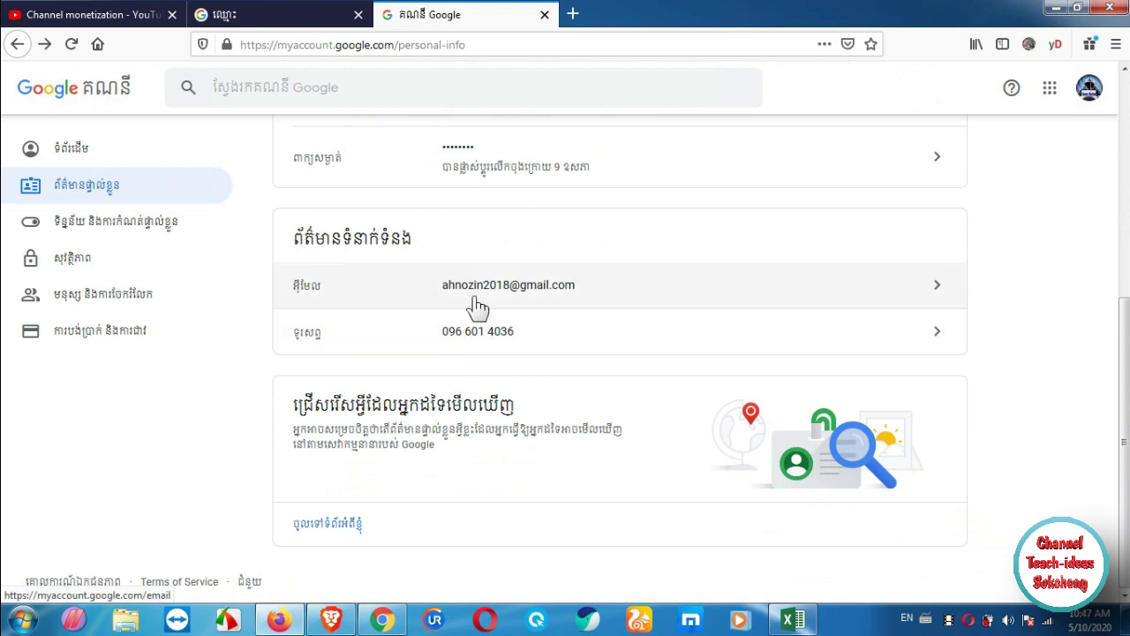
{"action": "scroll", "coordinate": [600, 304], "scroll_direction": "up", "scroll_amount": 5}
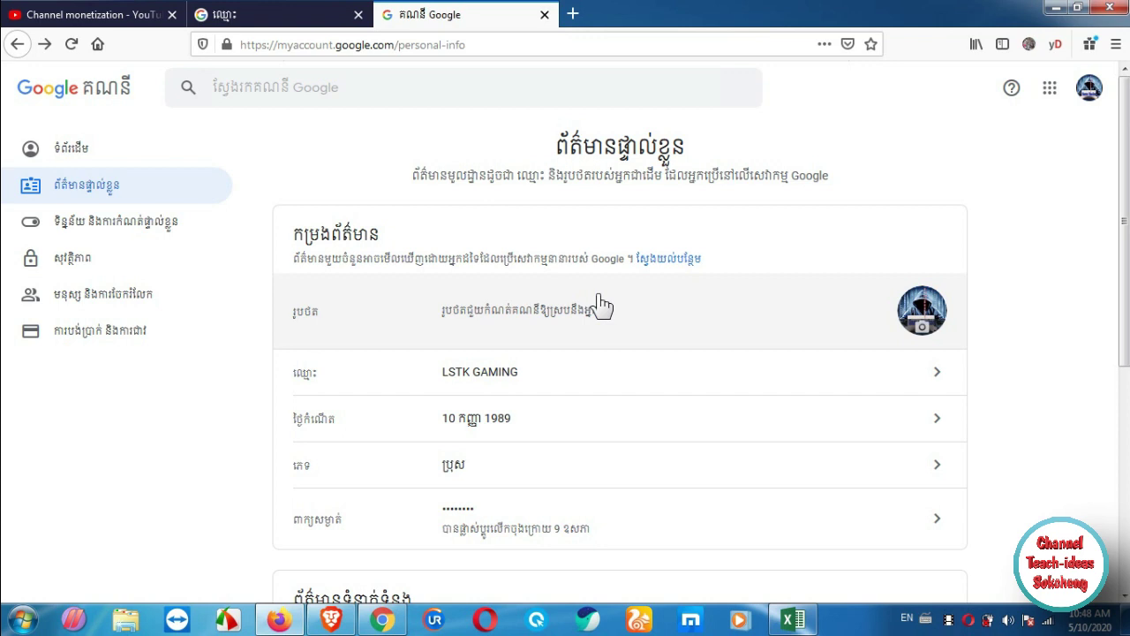
{"action": "left_click", "coordinate": [545, 14]}
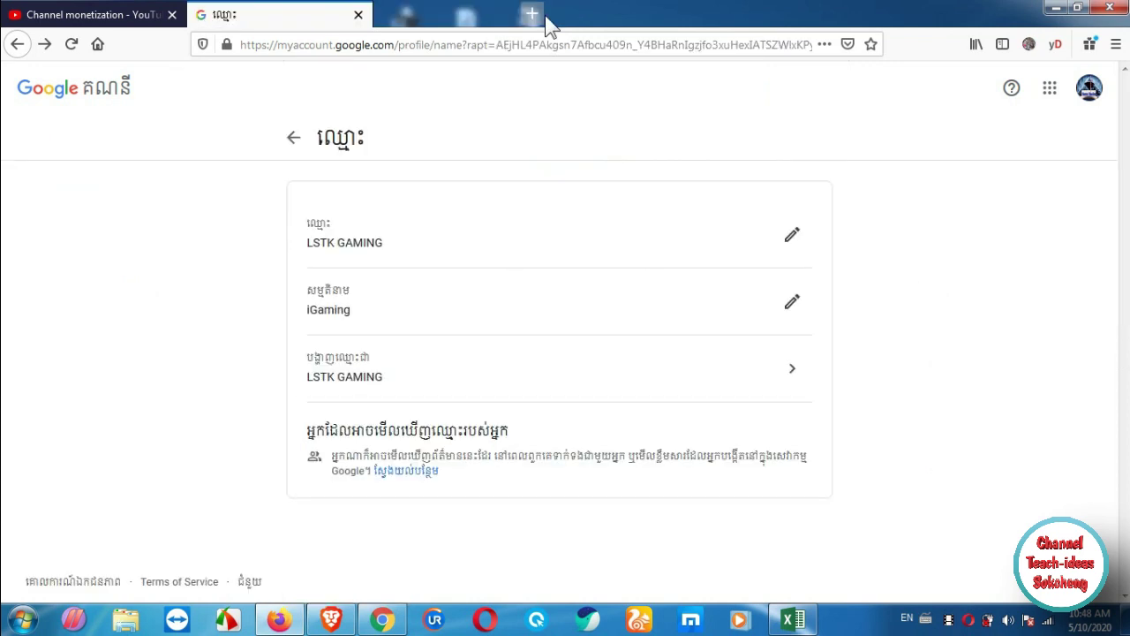
- Save the channel settings and reopen Basic info to check the LSTK GAMING name and keywords
{"action": "left_click", "coordinate": [359, 15]}
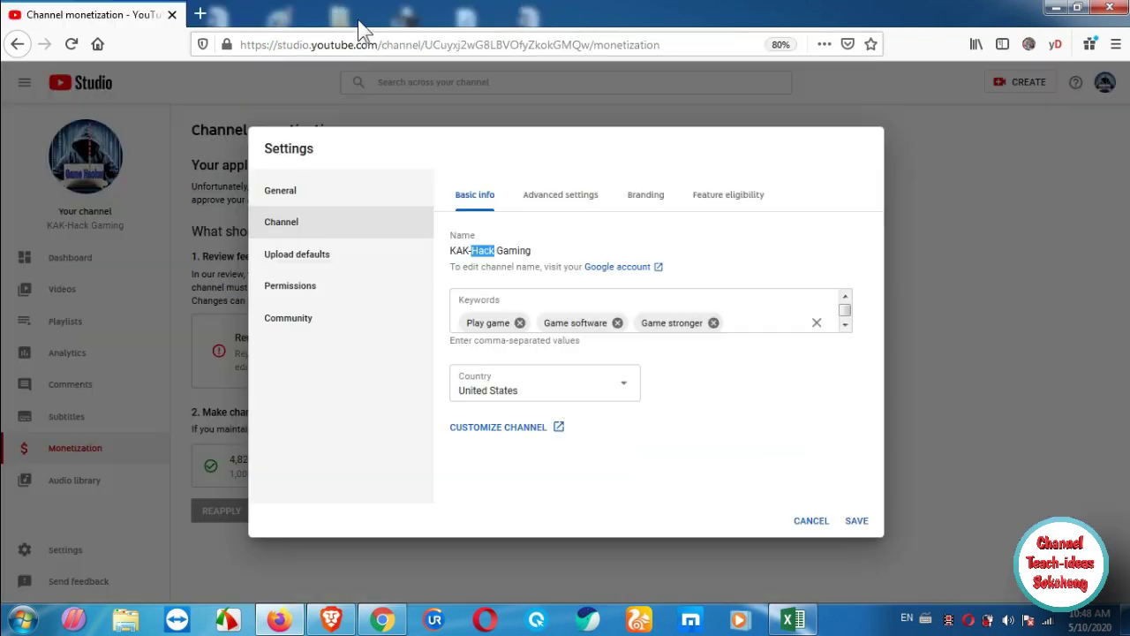
{"action": "left_click", "coordinate": [856, 522]}
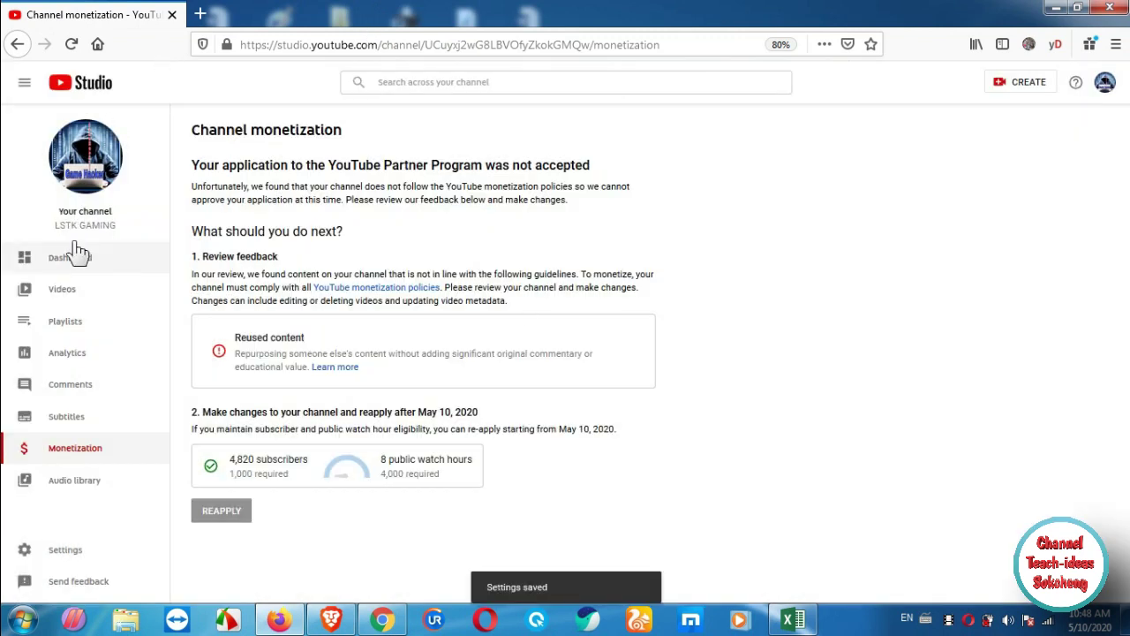
{"action": "left_click_drag", "start_coordinate": [55, 226], "coordinate": [117, 225]}
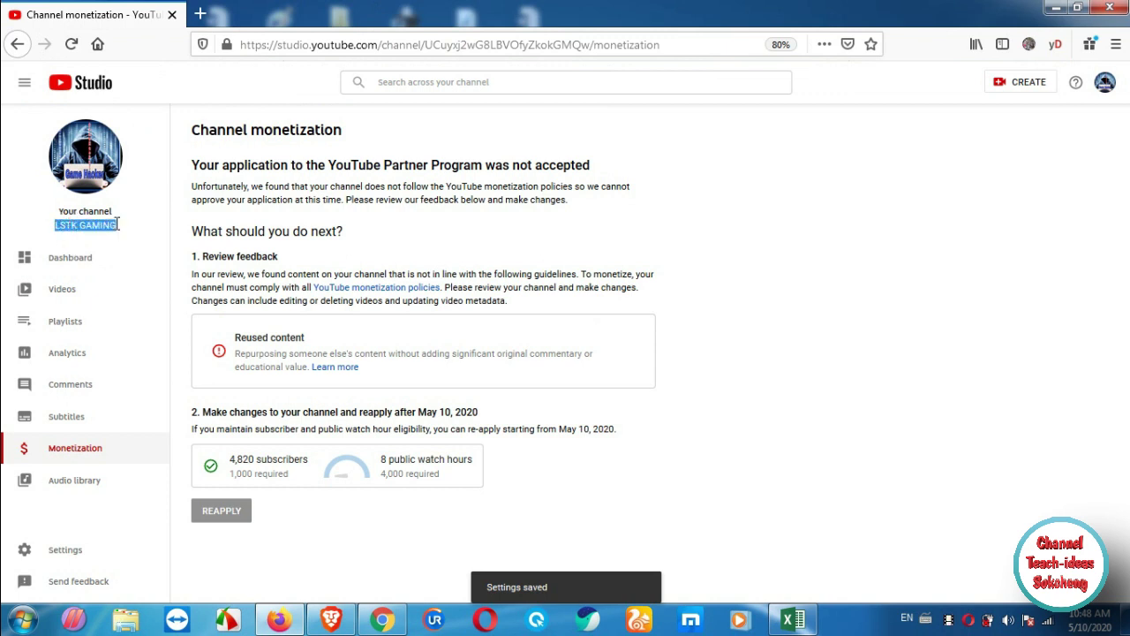
{"action": "left_click", "coordinate": [72, 554]}
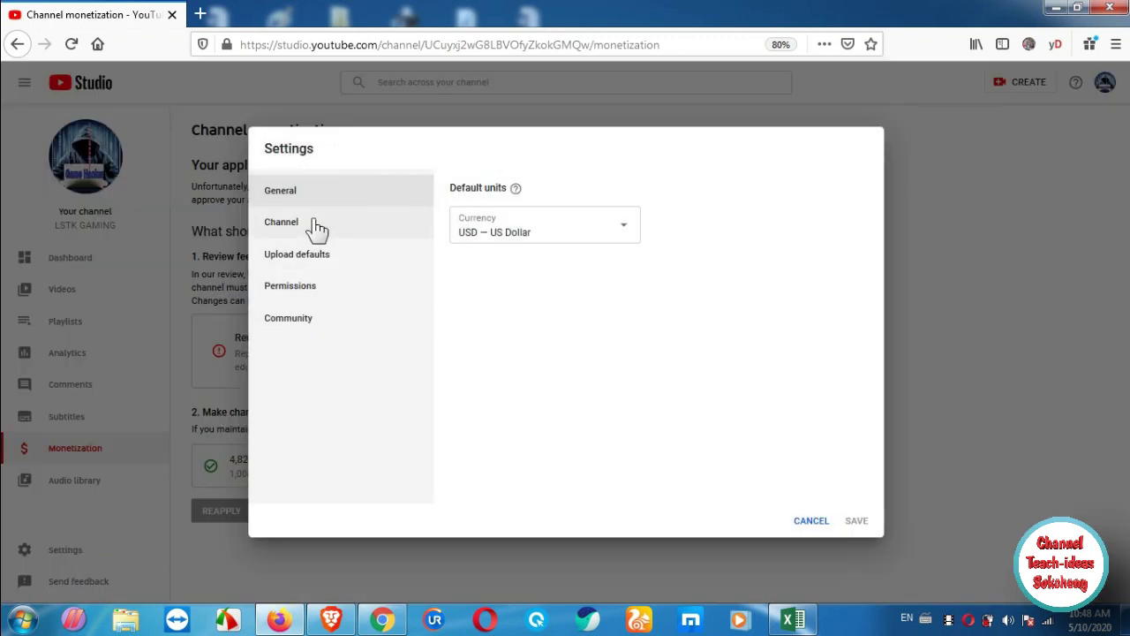
{"action": "left_click", "coordinate": [355, 227]}
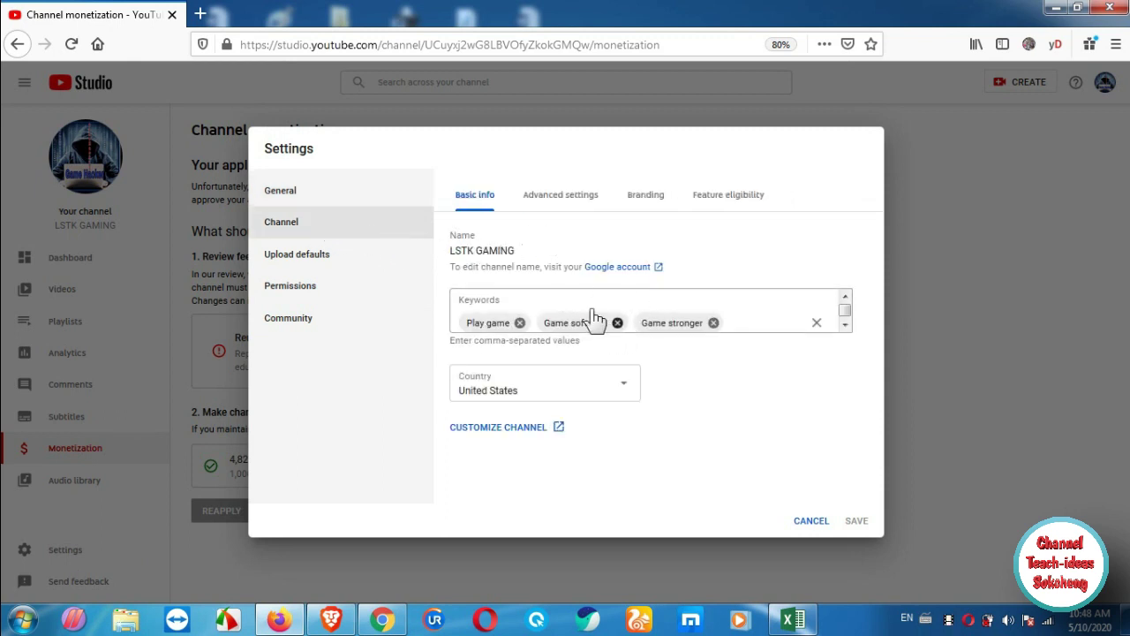
{"action": "left_click_drag", "start_coordinate": [451, 249], "coordinate": [518, 250]}
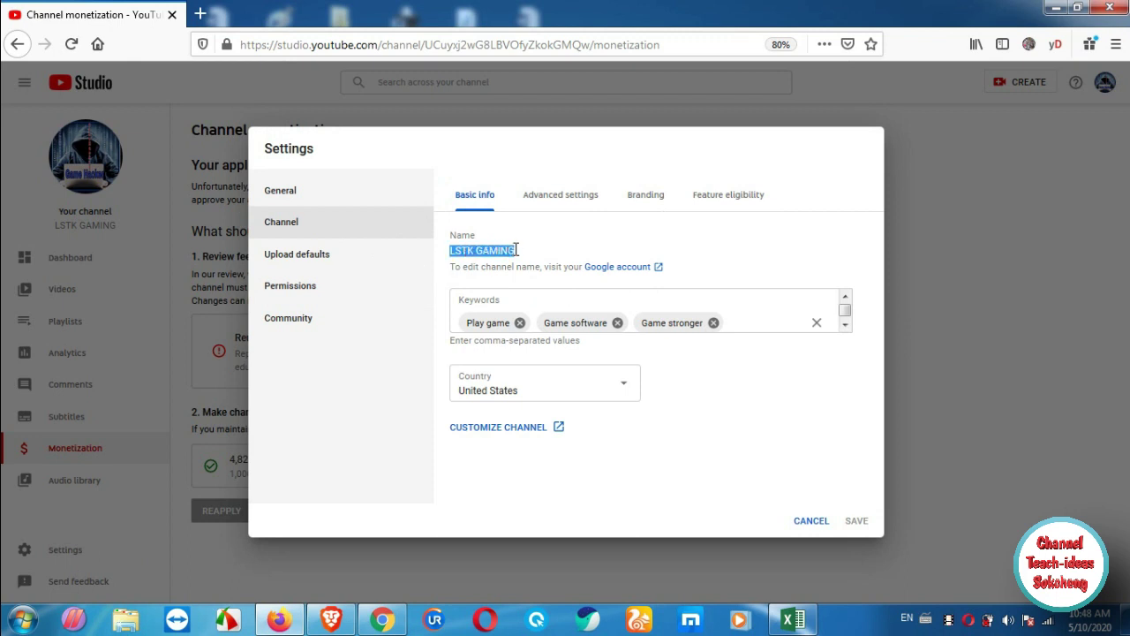
{"action": "left_click", "coordinate": [670, 327]}
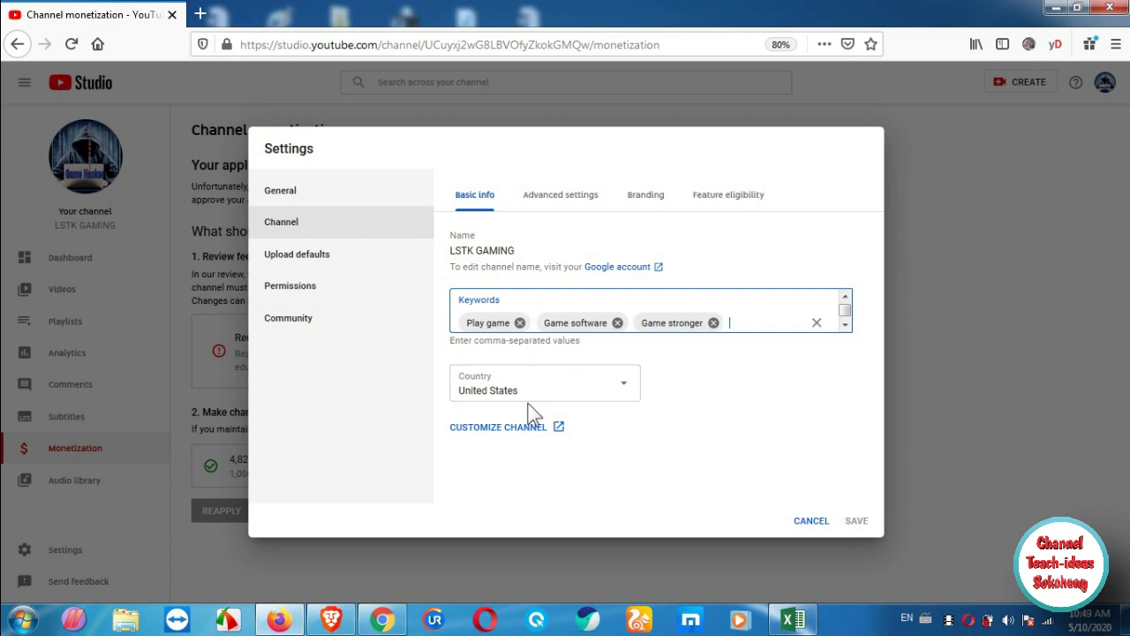
- Review Advanced settings, Branding watermark limits (150 x 150, 1MB) and Feature eligibility
{"action": "left_click", "coordinate": [565, 198]}
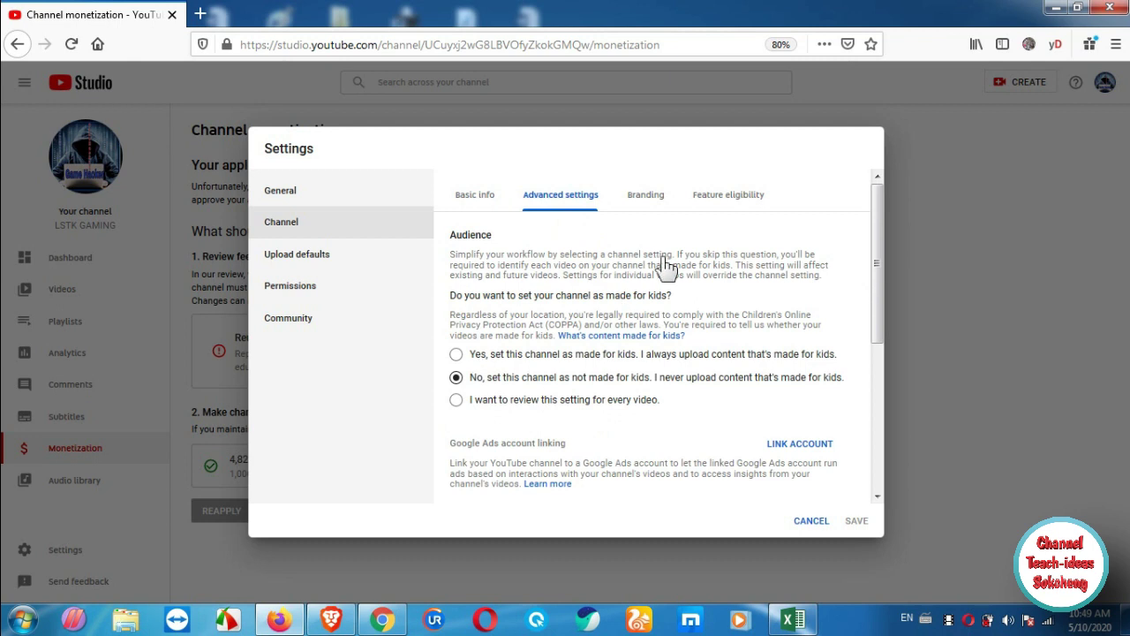
{"action": "left_click", "coordinate": [649, 201]}
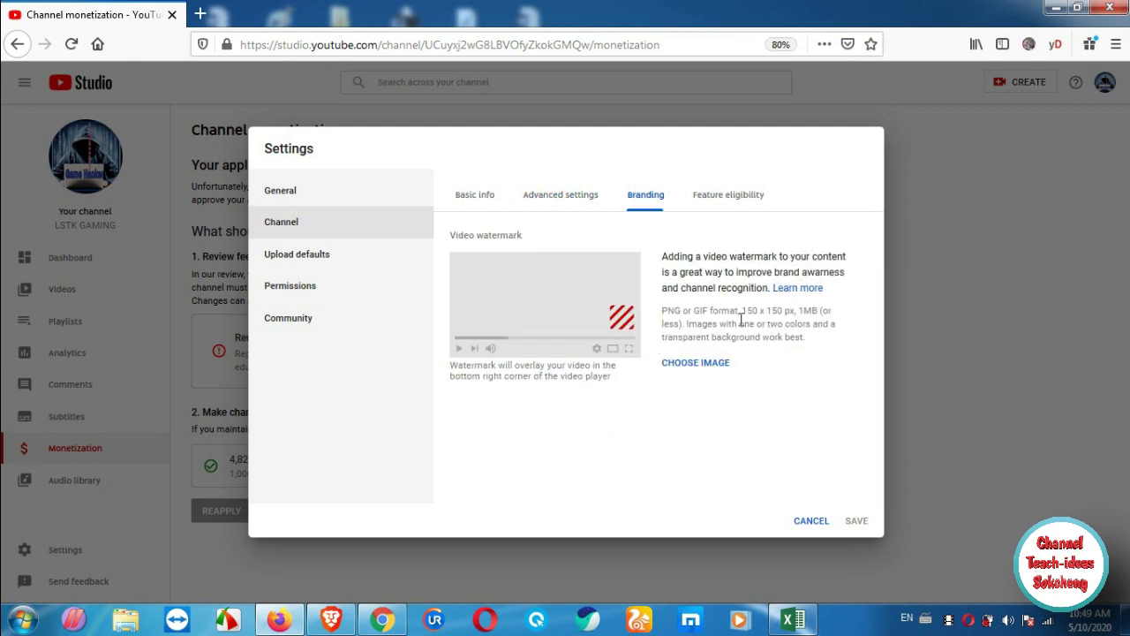
{"action": "left_click_drag", "start_coordinate": [743, 310], "coordinate": [784, 311]}
{"action": "left_click_drag", "start_coordinate": [816, 310], "coordinate": [802, 314]}
{"action": "left_click", "coordinate": [739, 199]}
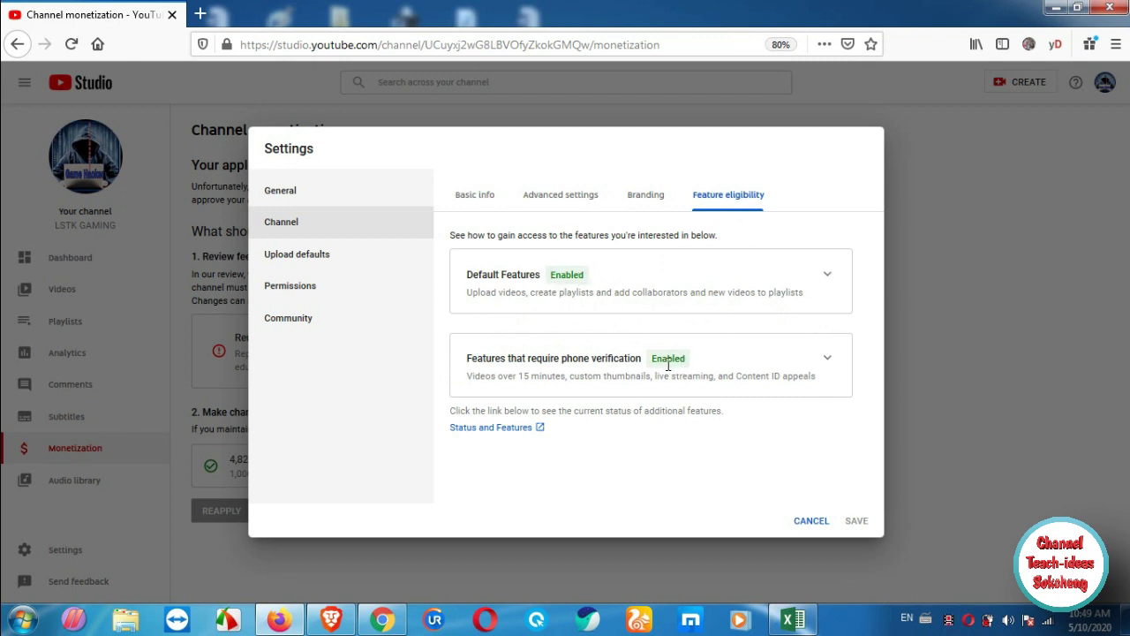
- In advanced upload defaults, set Category to Gaming and License to Standard YouTube License
{"action": "left_click", "coordinate": [302, 263]}
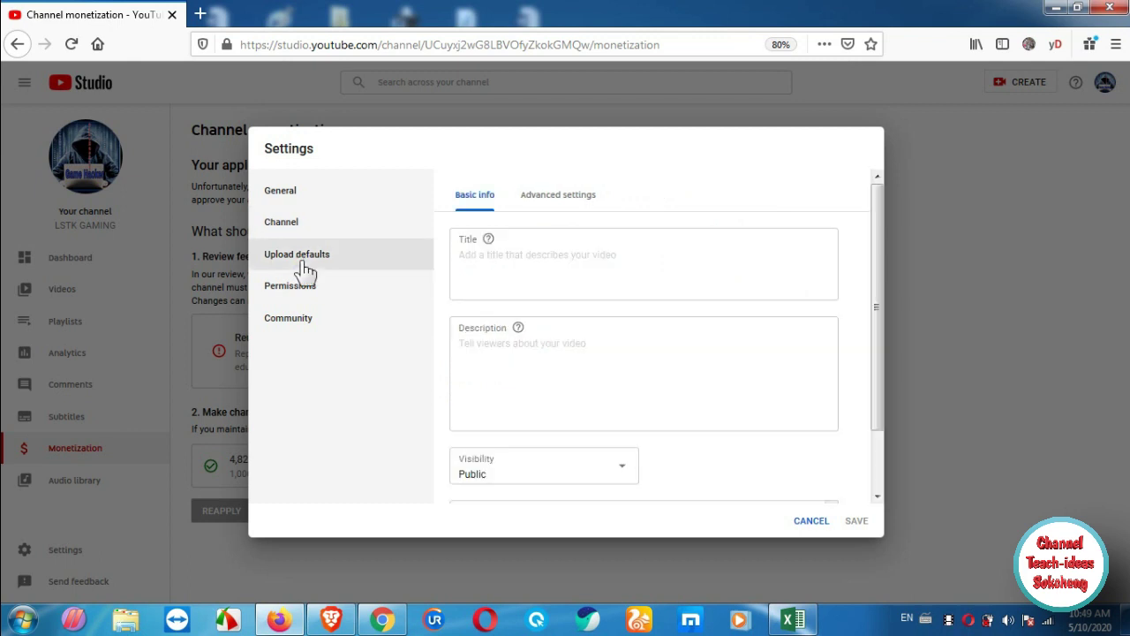
{"action": "scroll", "coordinate": [562, 450], "scroll_direction": "down", "scroll_amount": 3}
{"action": "scroll", "coordinate": [538, 441], "scroll_direction": "up", "scroll_amount": 3}
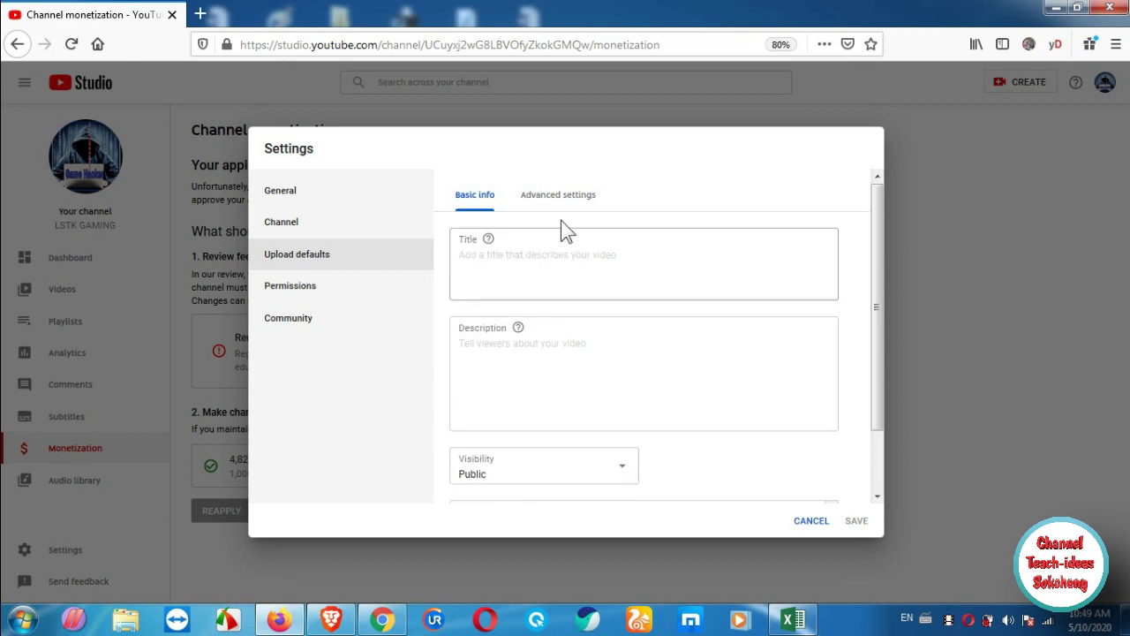
{"action": "left_click", "coordinate": [556, 199]}
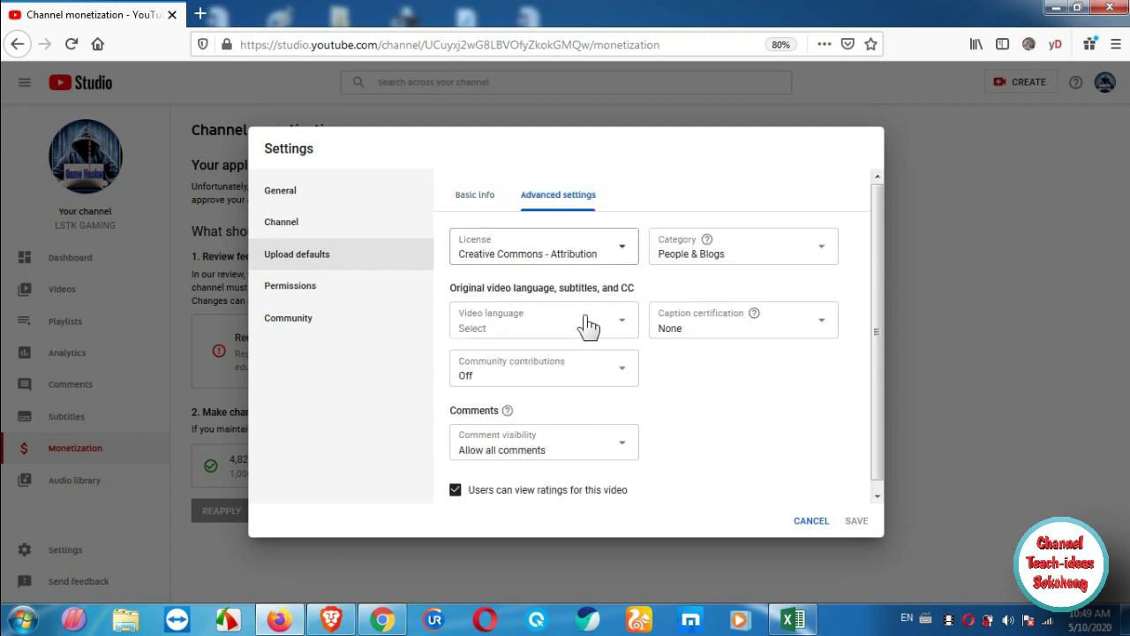
{"action": "left_click", "coordinate": [824, 255]}
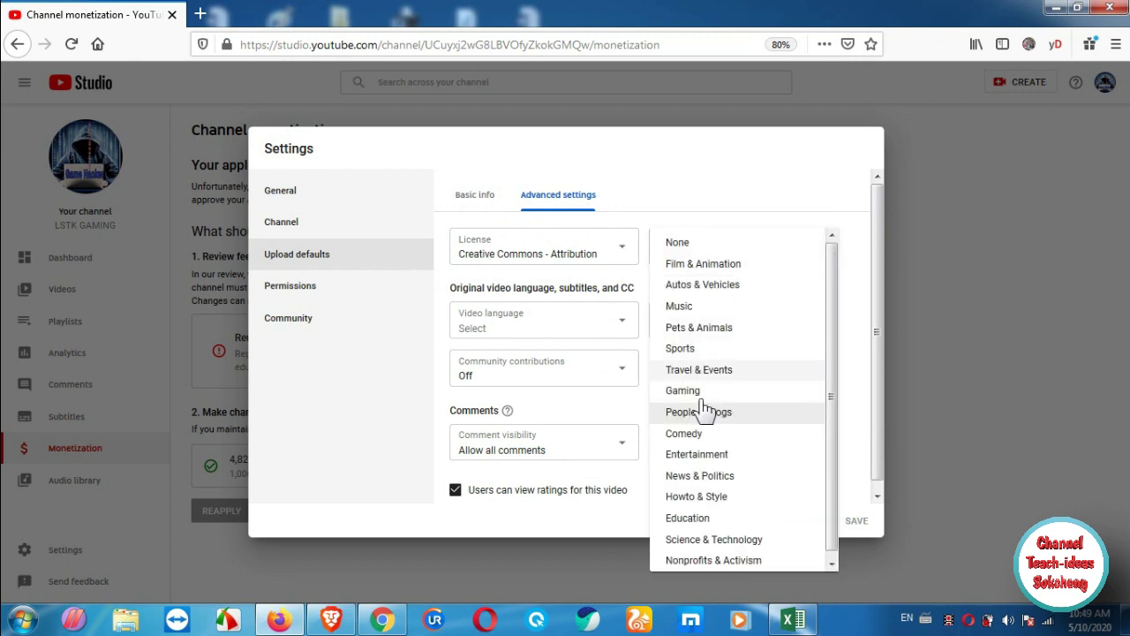
{"action": "left_click", "coordinate": [686, 393]}
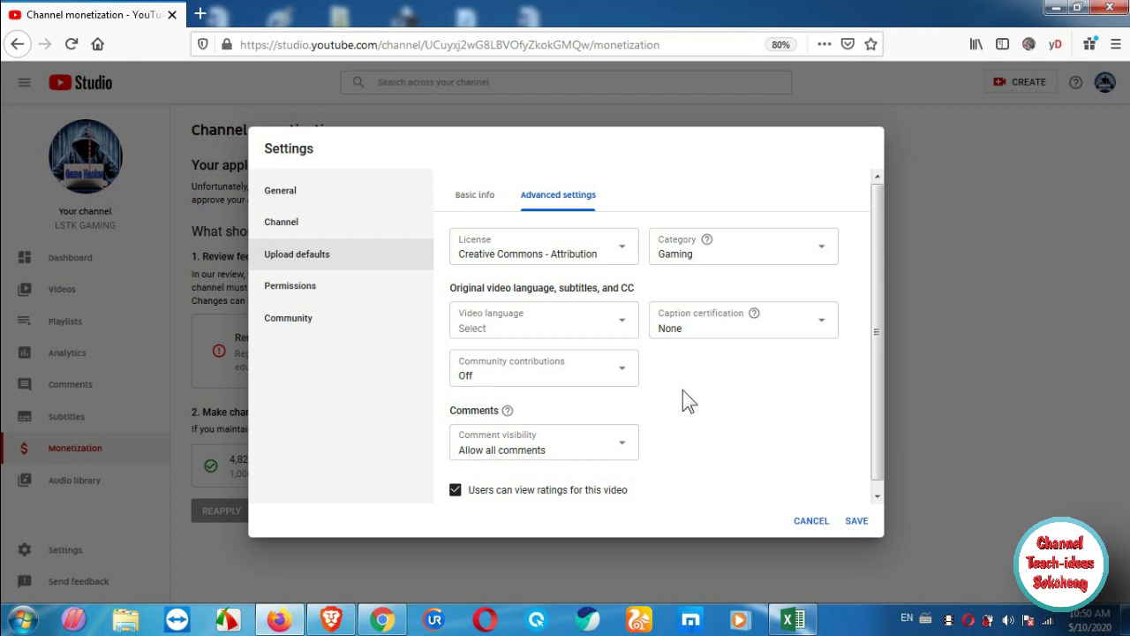
{"action": "left_click", "coordinate": [626, 255]}
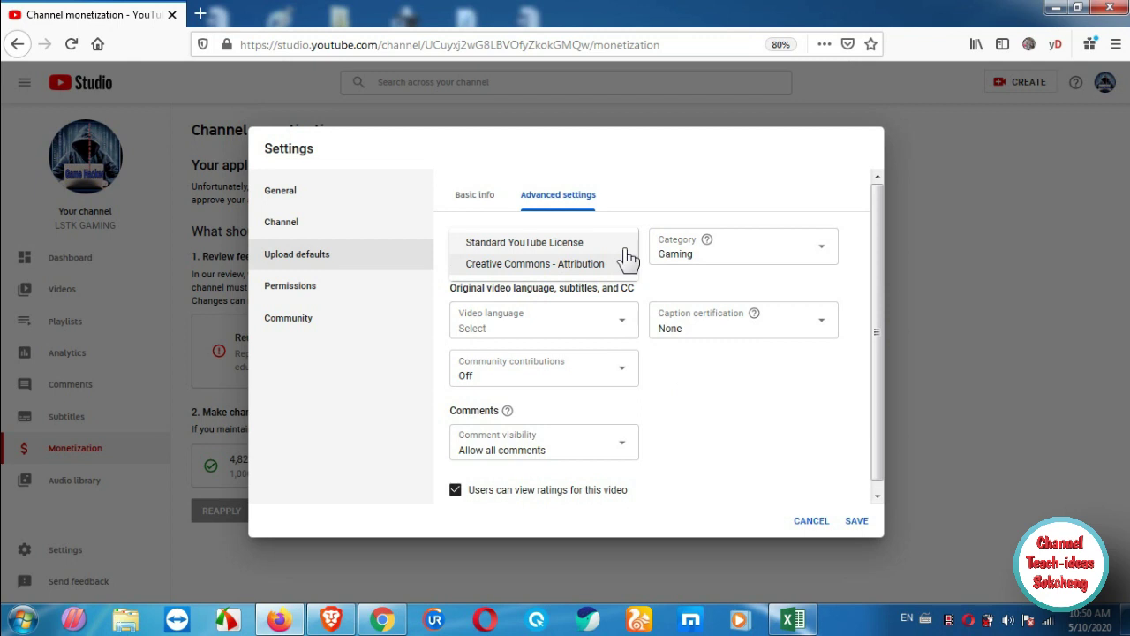
{"action": "left_click", "coordinate": [505, 252]}
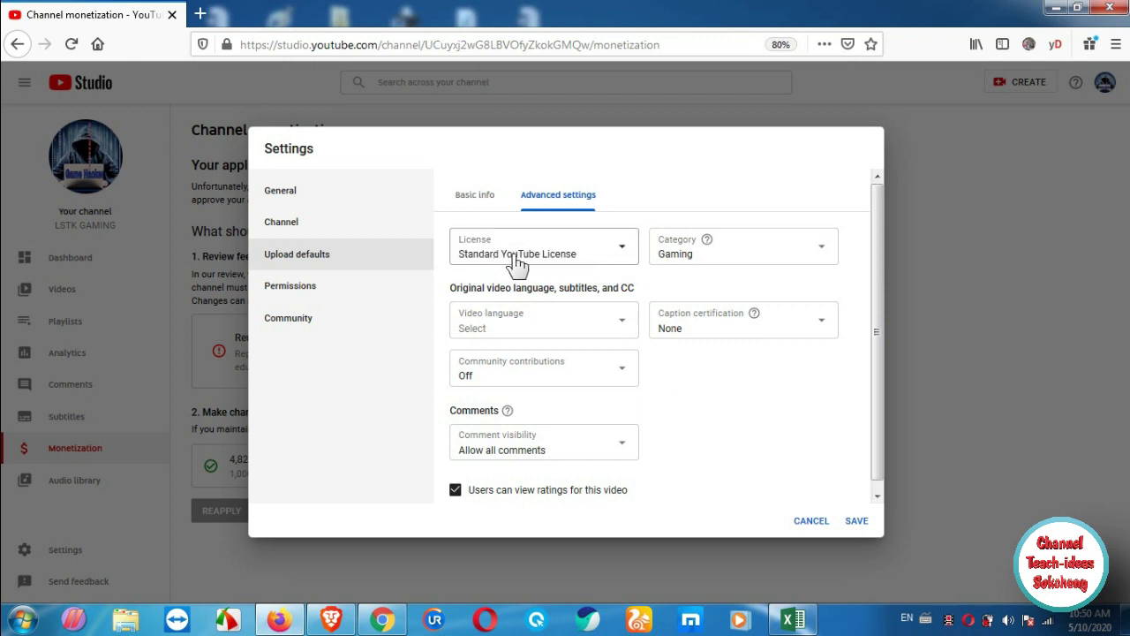
- Set video language to English (United States), turn community contributions On, and save
{"action": "left_click", "coordinate": [623, 329]}
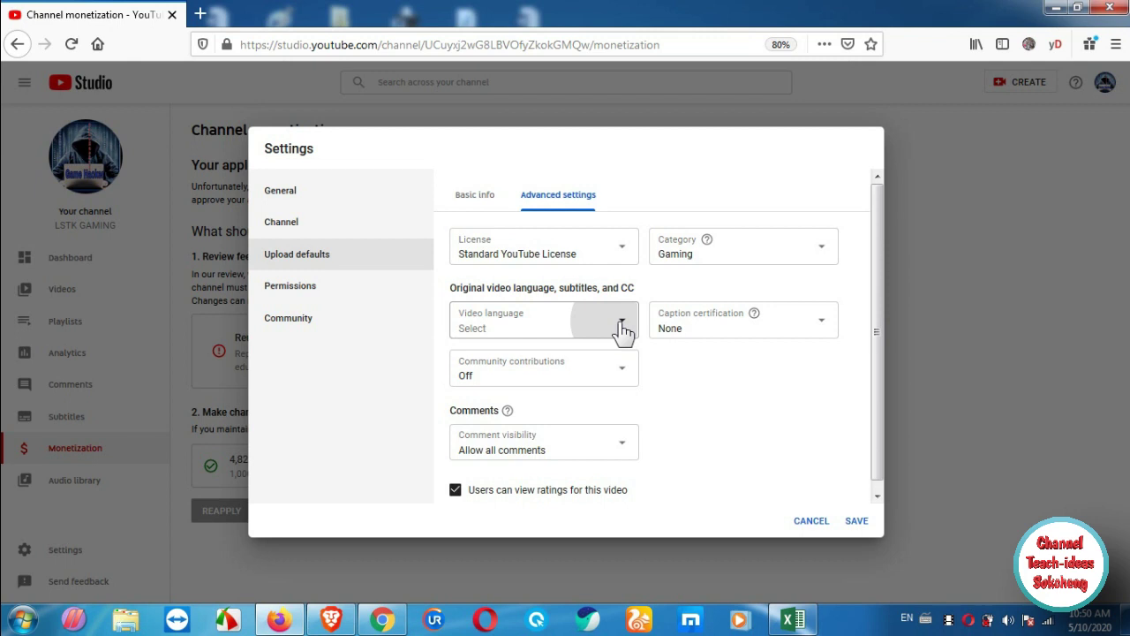
{"action": "left_click", "coordinate": [622, 328]}
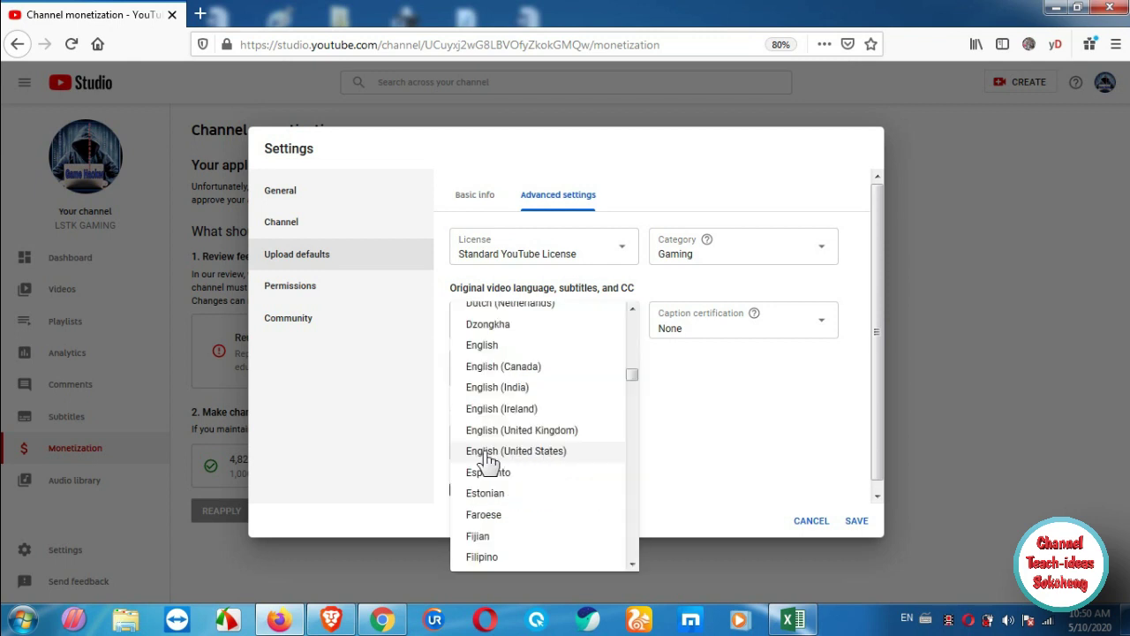
{"action": "left_click", "coordinate": [544, 454]}
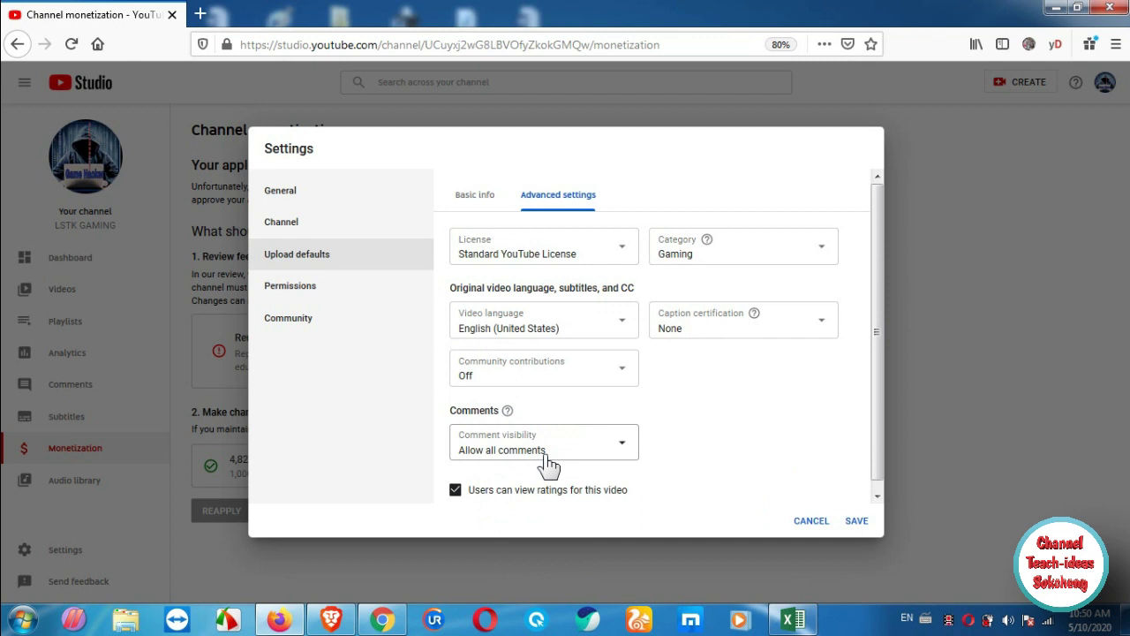
{"action": "left_click", "coordinate": [622, 371]}
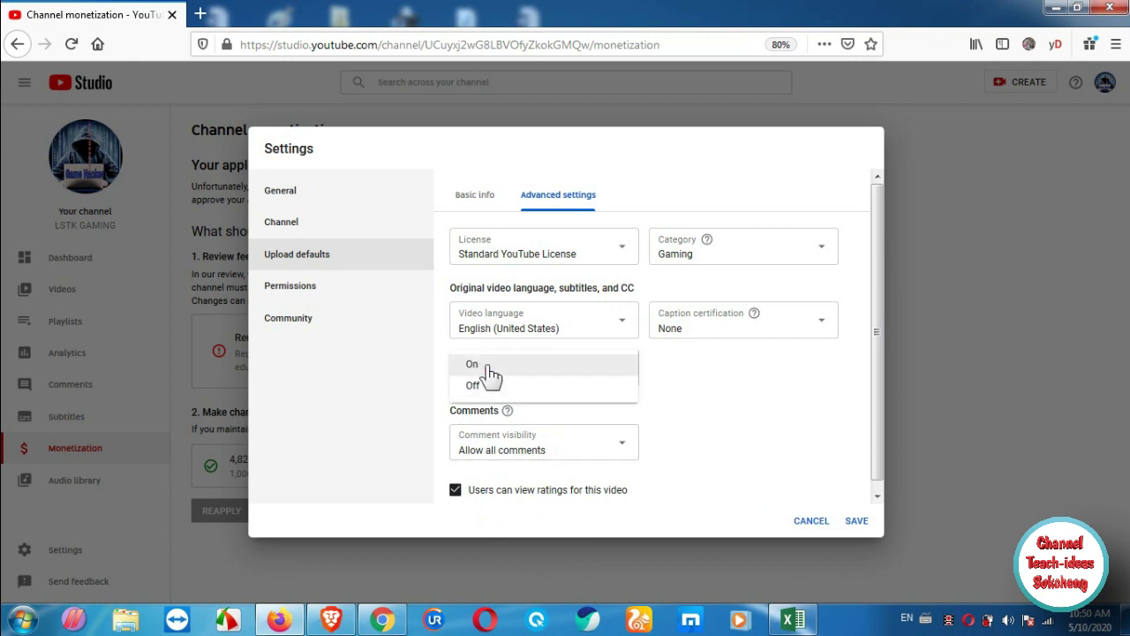
{"action": "left_click", "coordinate": [490, 366]}
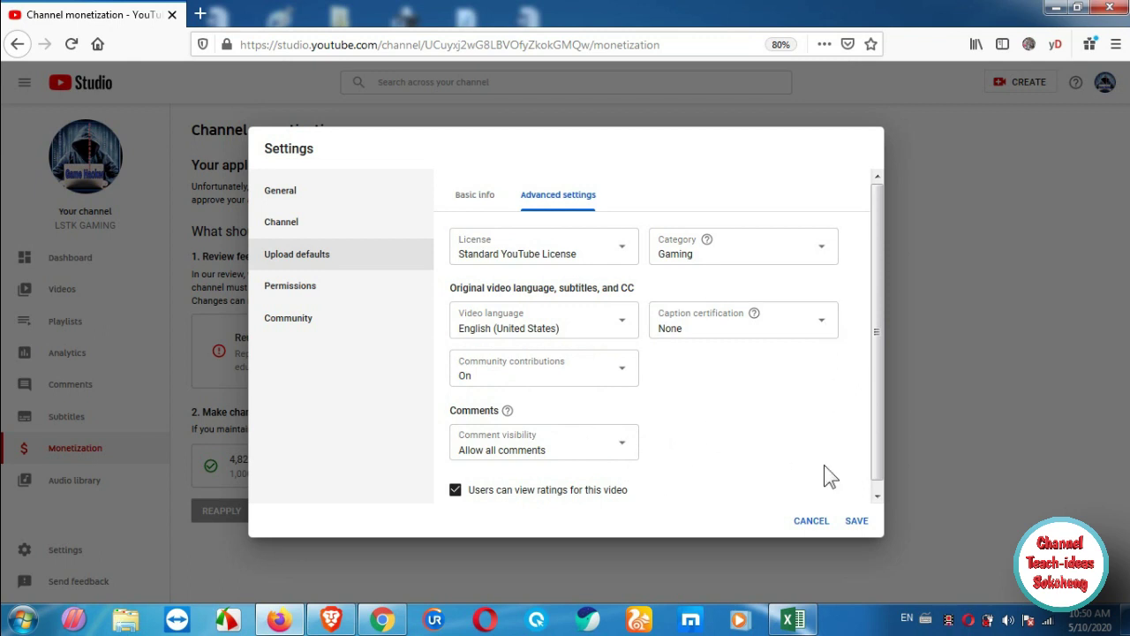
{"action": "left_click", "coordinate": [857, 522]}
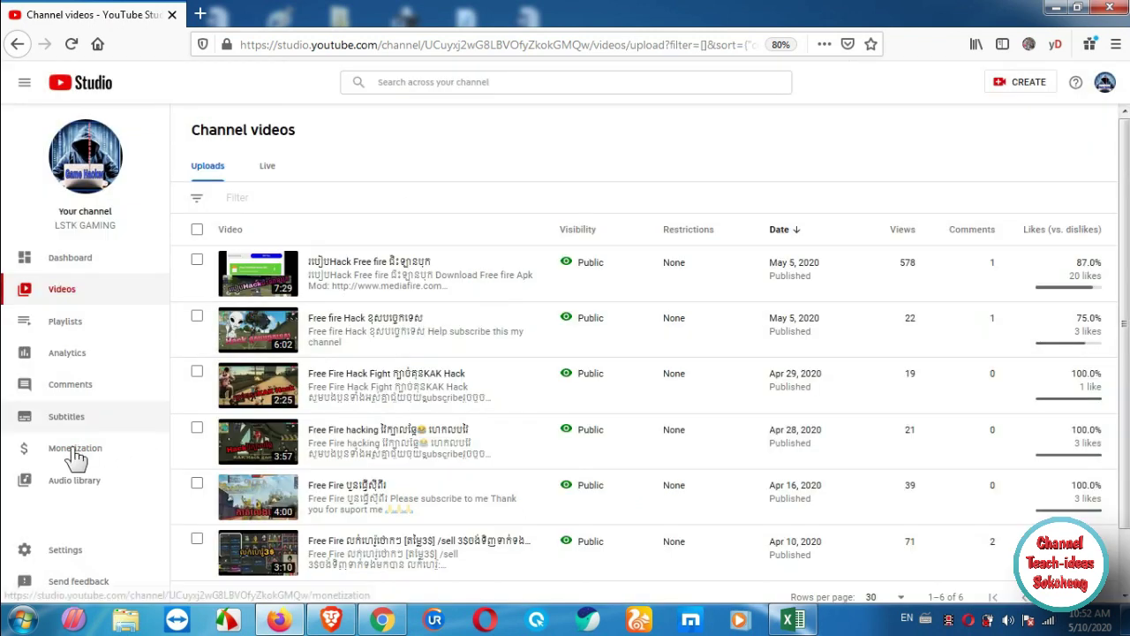
- Open Monetization and highlight the Review feedback step and its reused-content explanation
{"action": "left_click", "coordinate": [74, 449]}
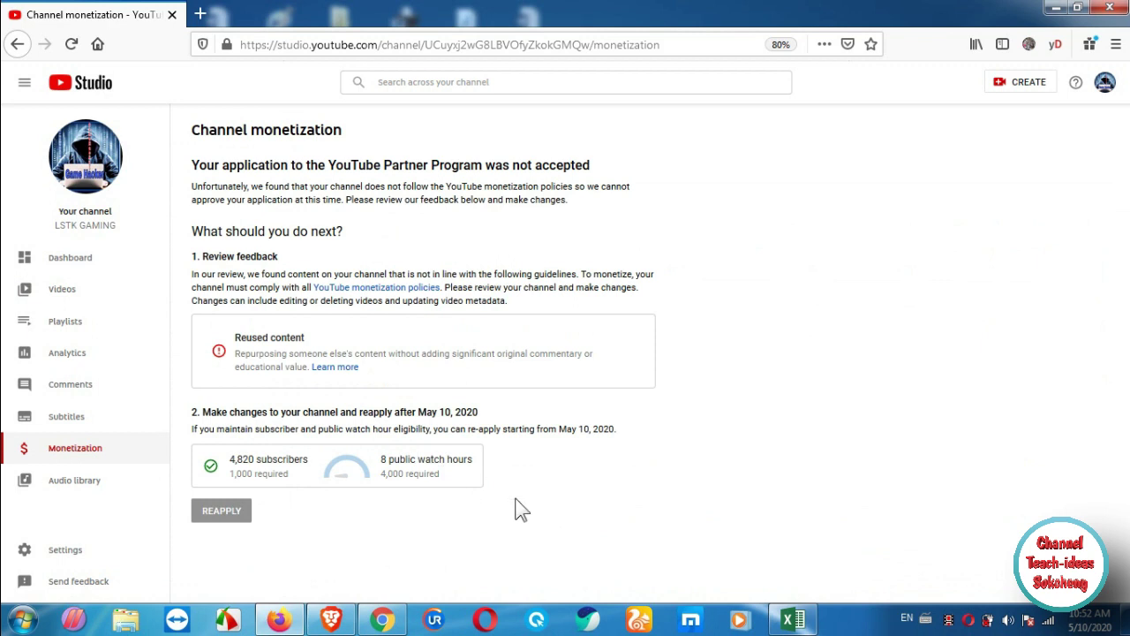
{"action": "left_click_drag", "start_coordinate": [191, 256], "coordinate": [278, 257]}
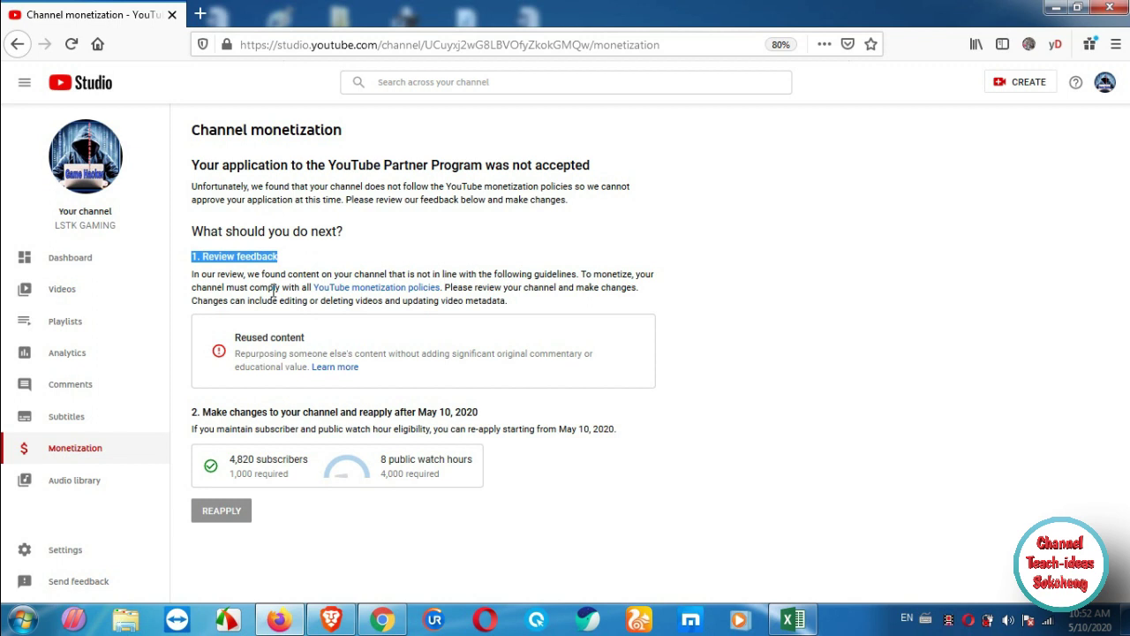
{"action": "left_click_drag", "start_coordinate": [190, 274], "coordinate": [513, 303]}
- Highlight the May 10, 2020 reapply date, 4,820 subscriber count and public watch hours
{"action": "left_click_drag", "start_coordinate": [191, 411], "coordinate": [484, 415]}
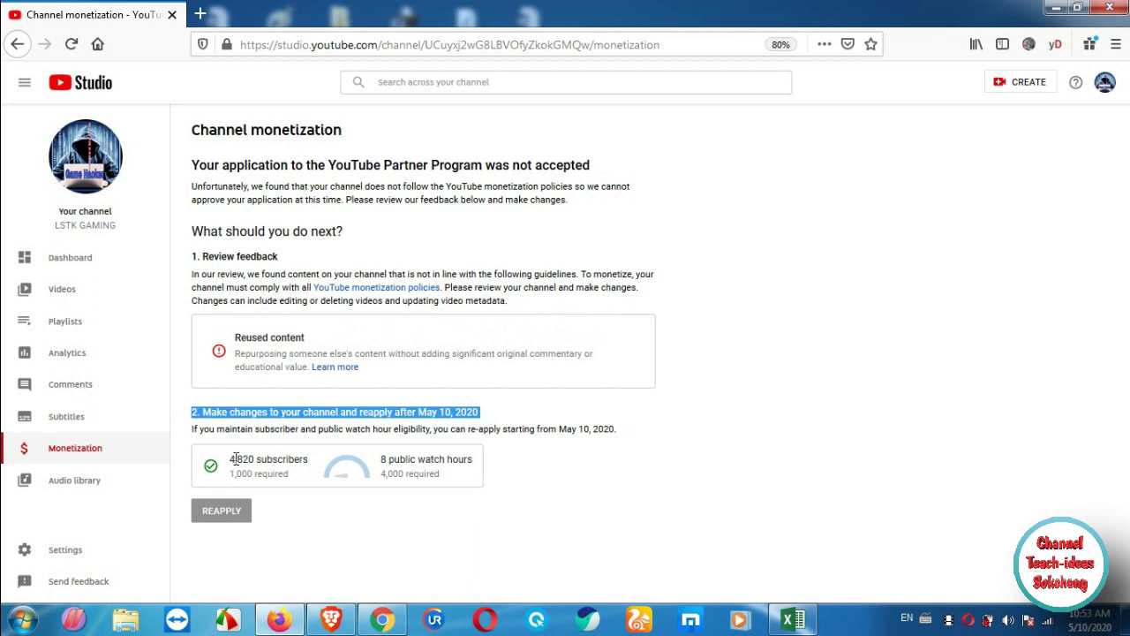
{"action": "left_click_drag", "start_coordinate": [228, 458], "coordinate": [255, 458]}
{"action": "double_click", "coordinate": [383, 458]}
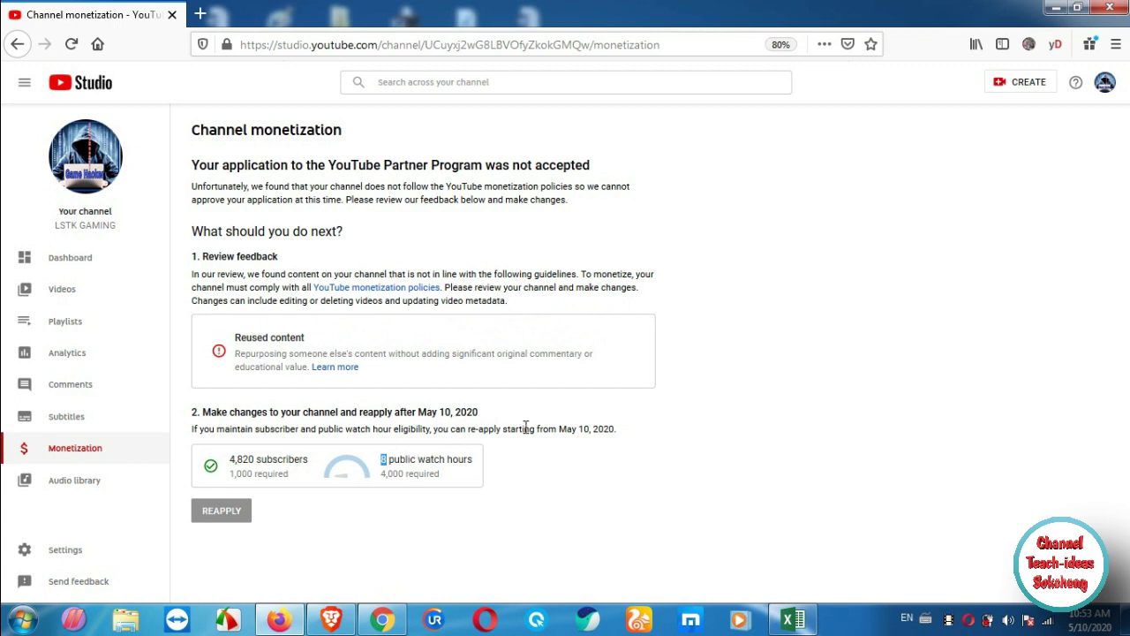
{"action": "left_click", "coordinate": [540, 399]}
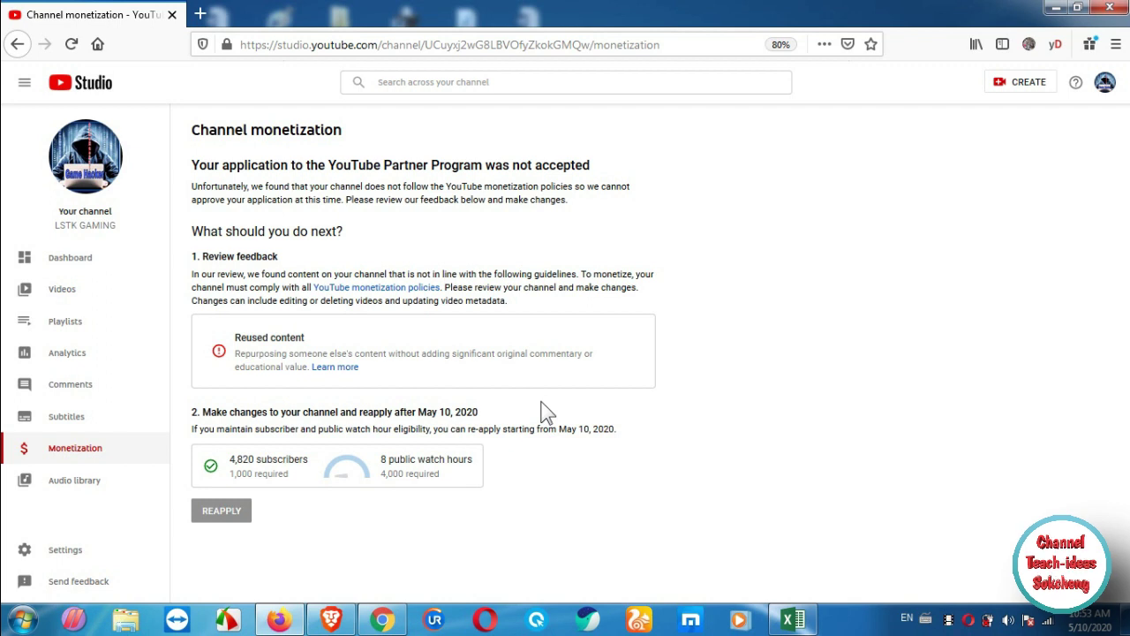
{"action": "left_click", "coordinate": [106, 224]}
{"action": "triple_click", "coordinate": [106, 226]}
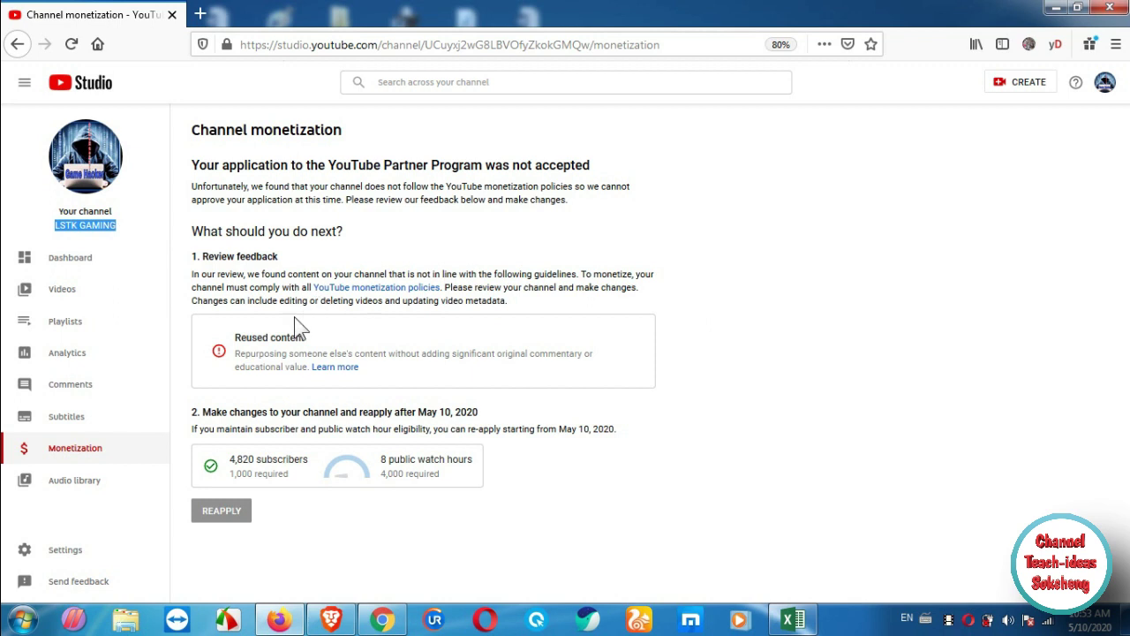
{"action": "left_click", "coordinate": [69, 293]}
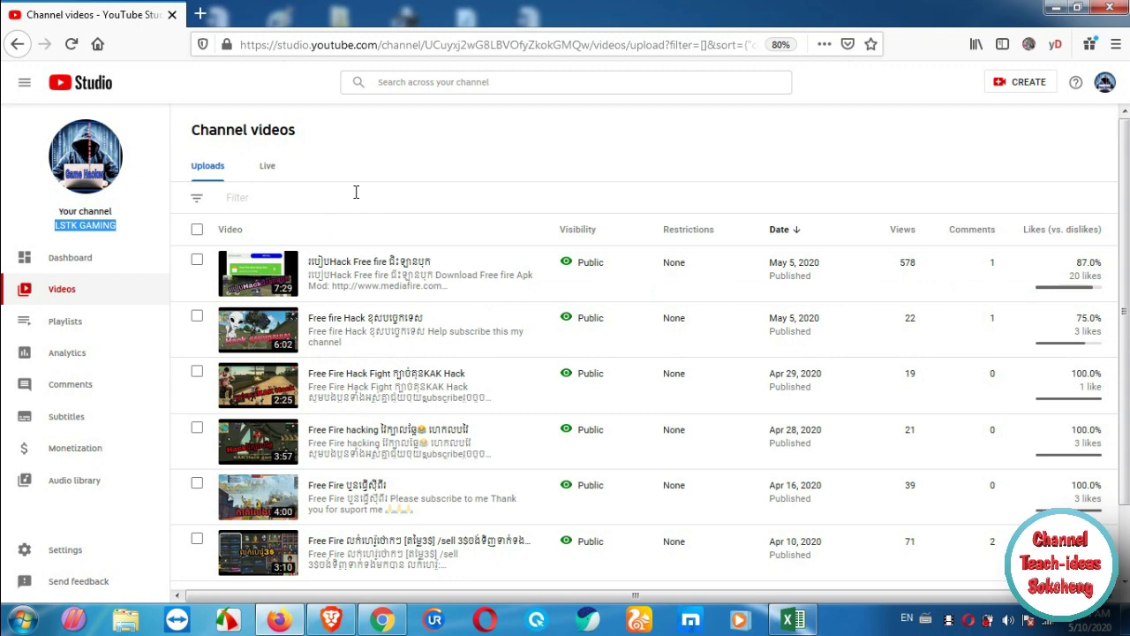
{"action": "left_click", "coordinate": [80, 453]}
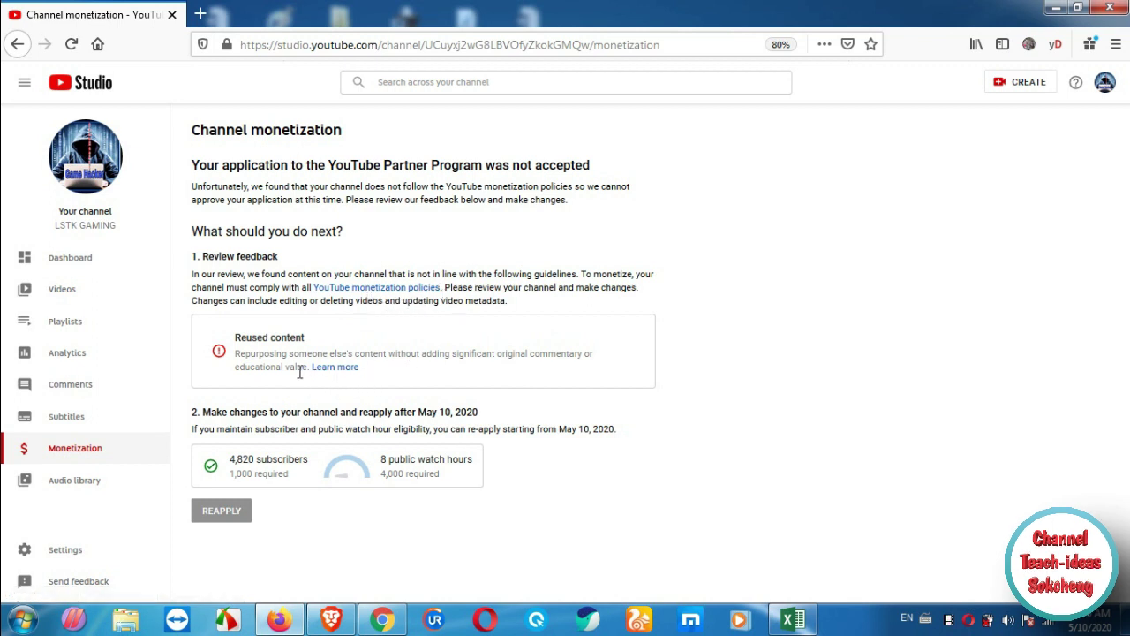
{"action": "left_click_drag", "start_coordinate": [239, 336], "coordinate": [305, 338]}
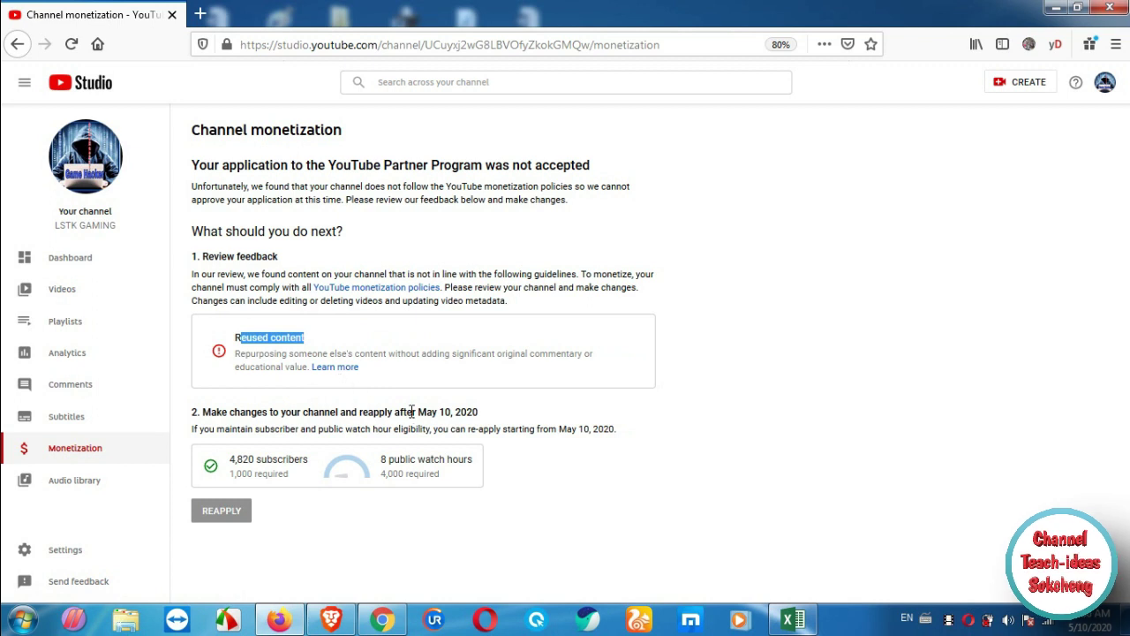
{"action": "left_click", "coordinate": [32, 297]}
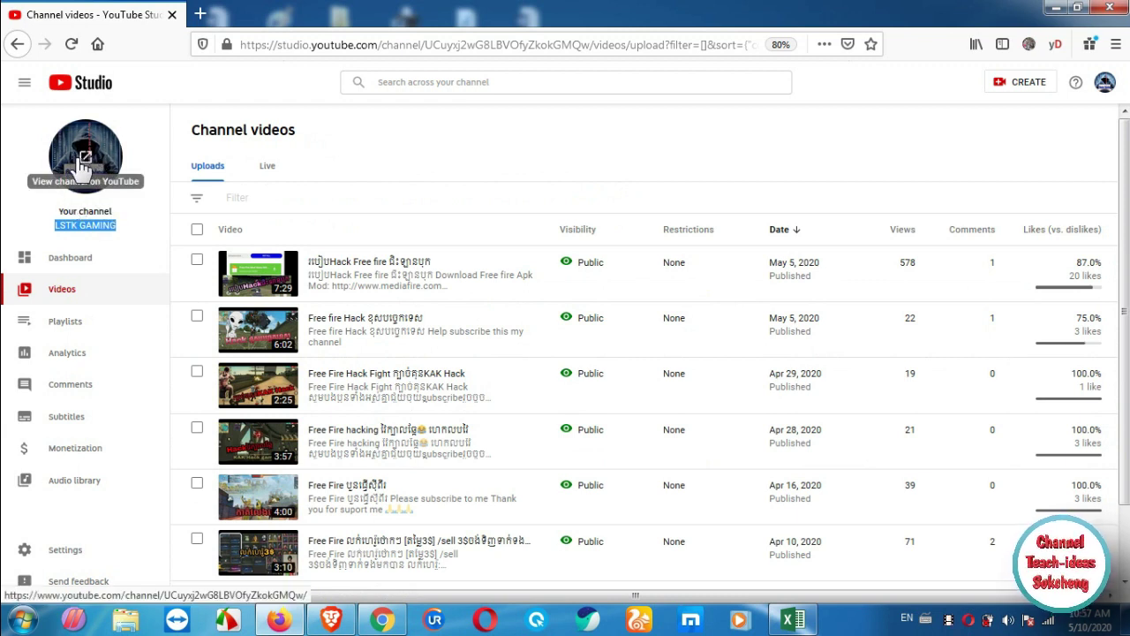
{"action": "left_click", "coordinate": [139, 198]}
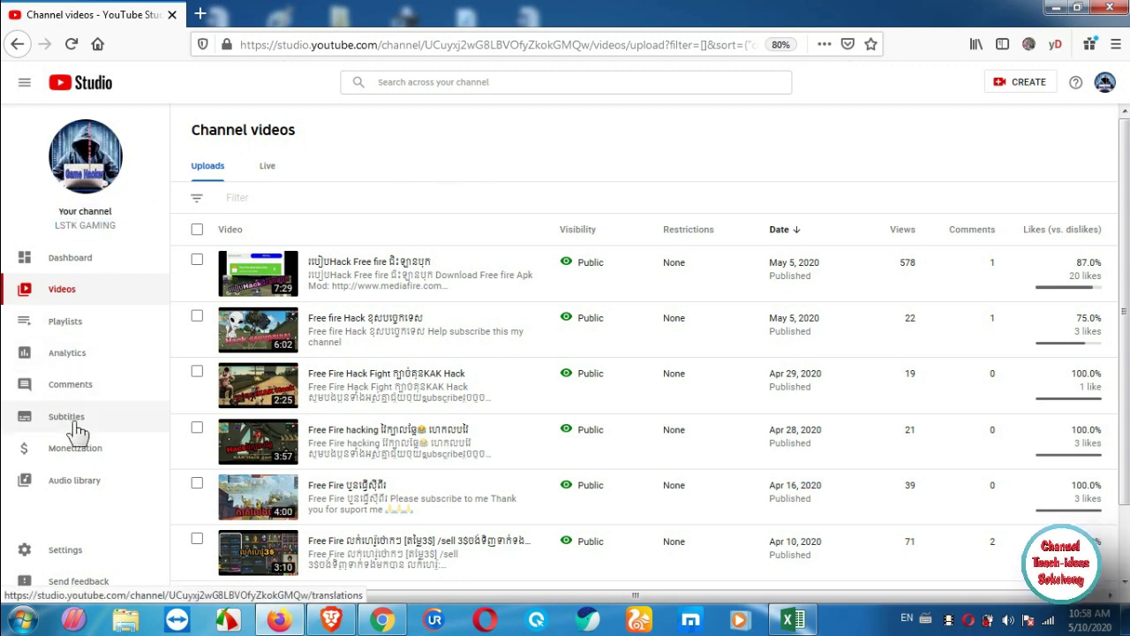
{"action": "left_click", "coordinate": [71, 448]}
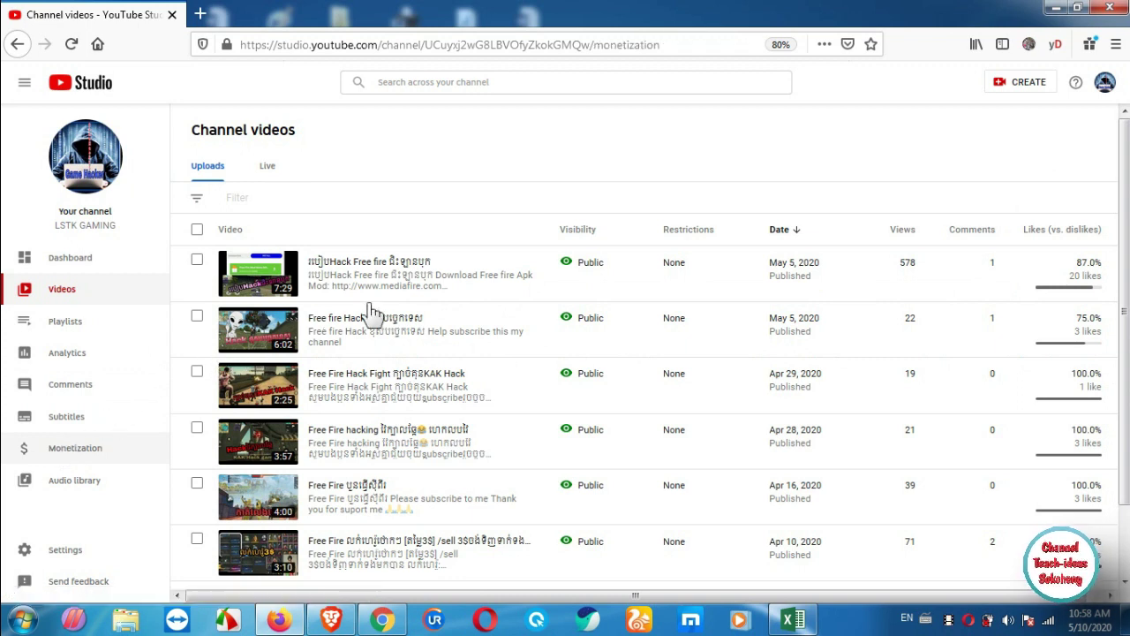